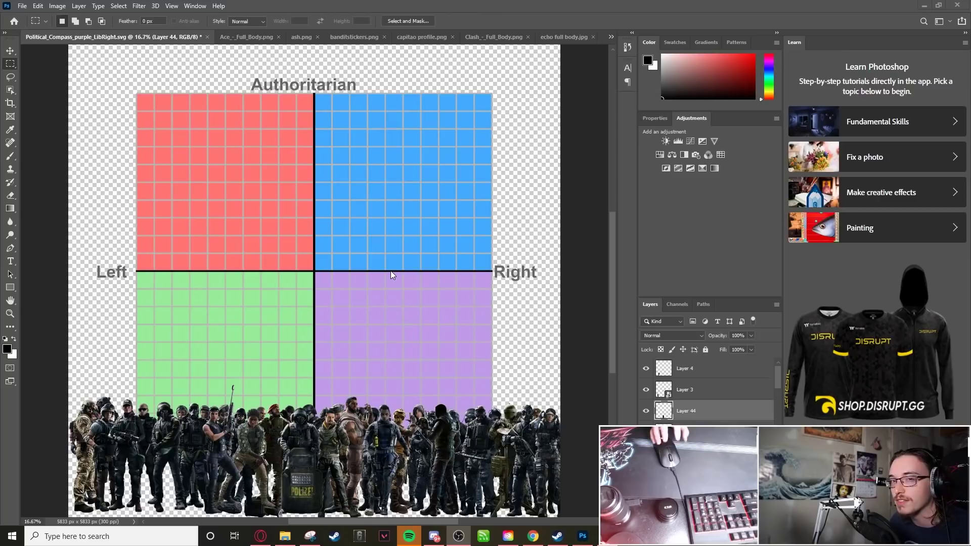
- Leave the compass document with its bottom-edge operator crowd and switch to the web browser
{"action": "key", "text": "alt+Tab"}
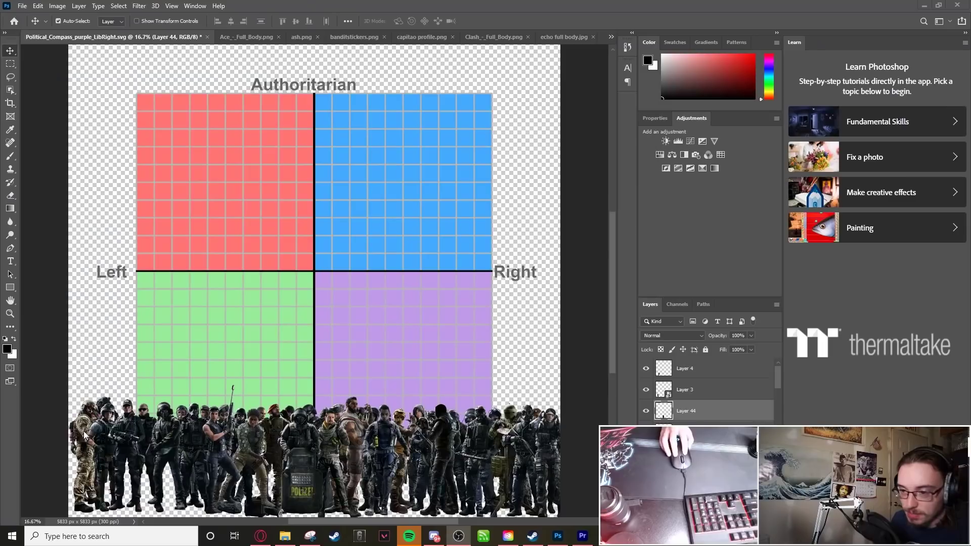
- Drag the camo soldier into the blue quadrant and the shirtless operator up into purple
{"action": "left_click_drag", "start_coordinate": [83, 427], "coordinate": [441, 137]}
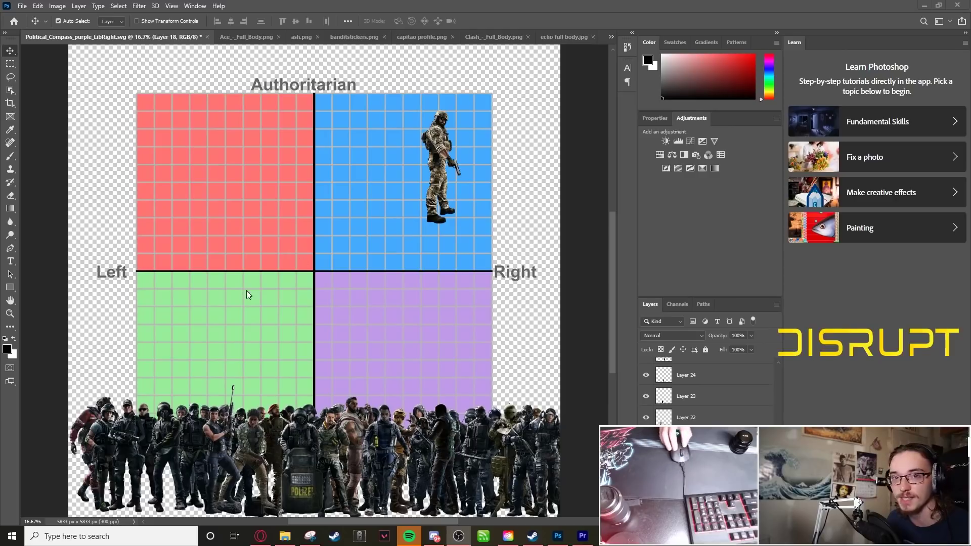
{"action": "left_click_drag", "start_coordinate": [349, 415], "coordinate": [466, 386]}
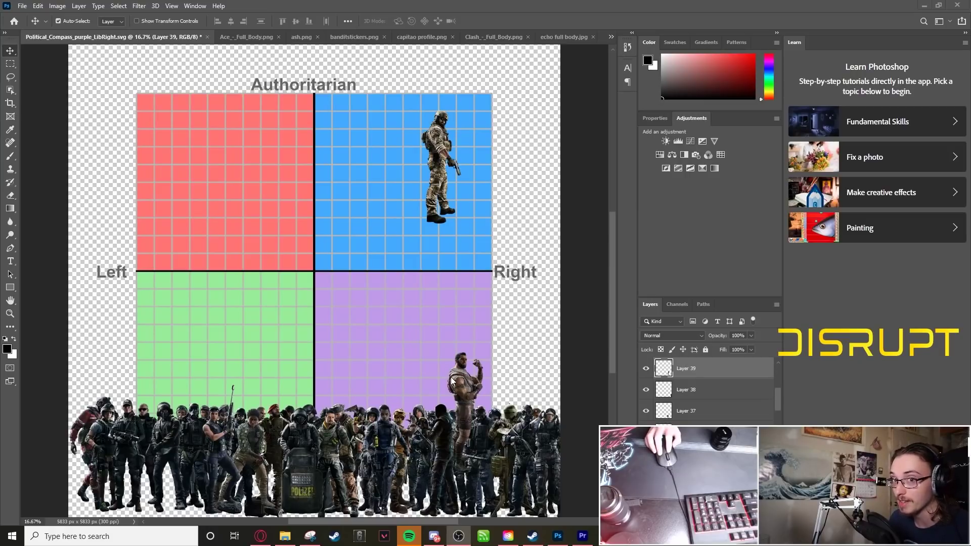
- Move a crowd soldier into the green quadrant and the tripod gunner into the red quadrant
{"action": "left_click_drag", "start_coordinate": [334, 443], "coordinate": [268, 318]}
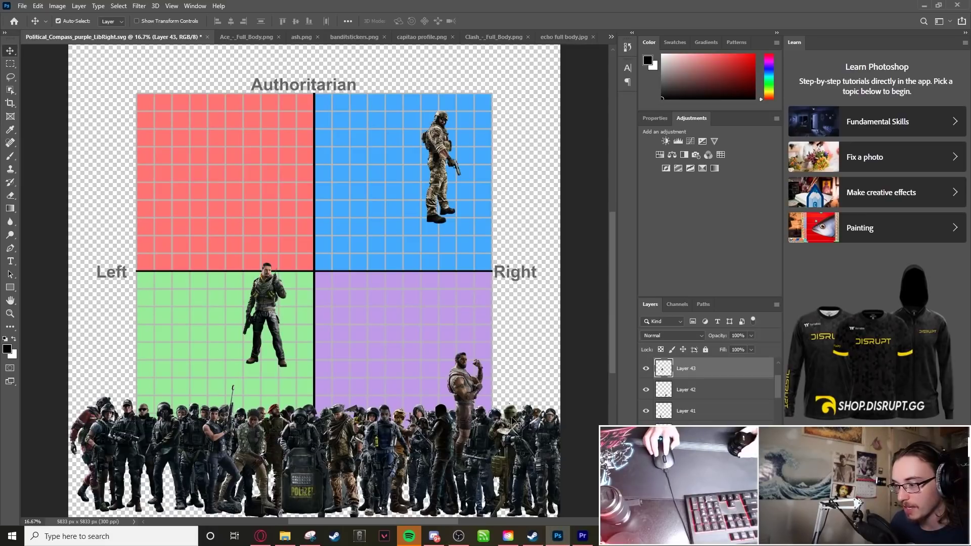
{"action": "left_click_drag", "start_coordinate": [491, 402], "coordinate": [266, 156]}
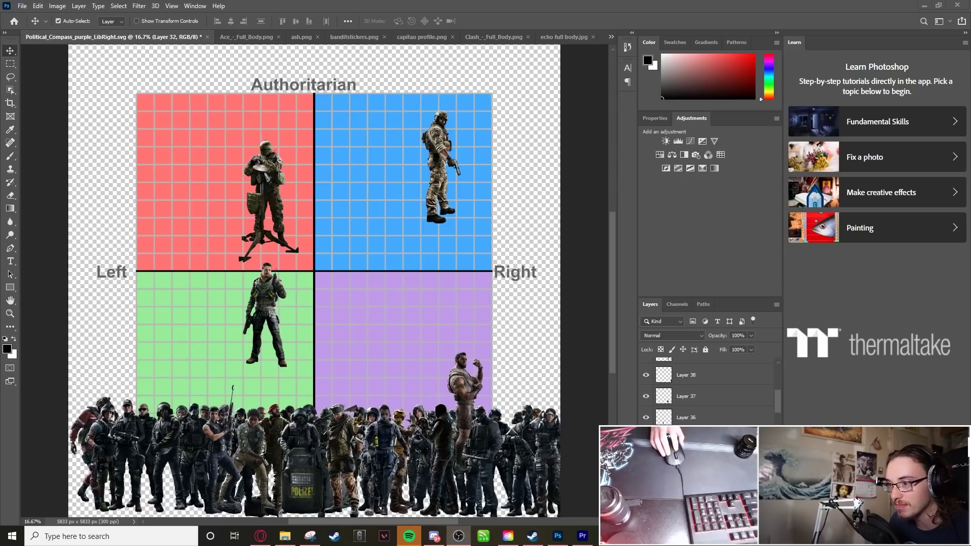
{"action": "key", "text": "alt+Tab"}
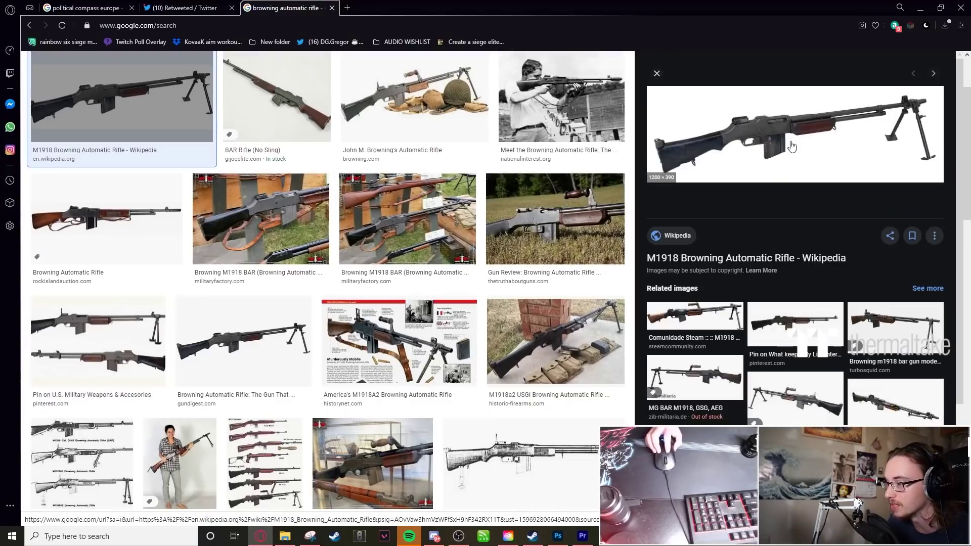
{"action": "key", "text": "alt+Tab"}
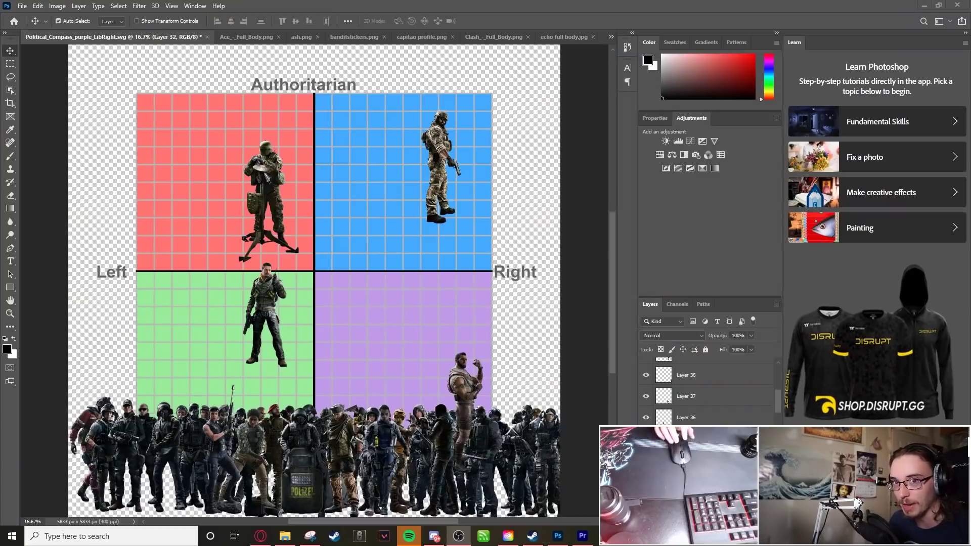
- Drag the riot-shield operator into the blue quadrant and another crowd figure into purple
{"action": "left_click_drag", "start_coordinate": [300, 447], "coordinate": [374, 208]}
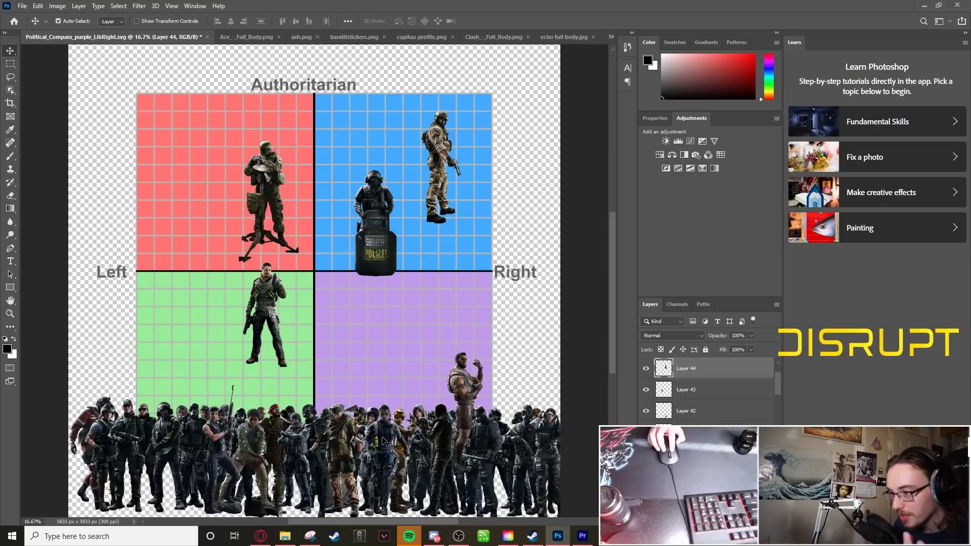
{"action": "left_click_drag", "start_coordinate": [387, 441], "coordinate": [372, 315]}
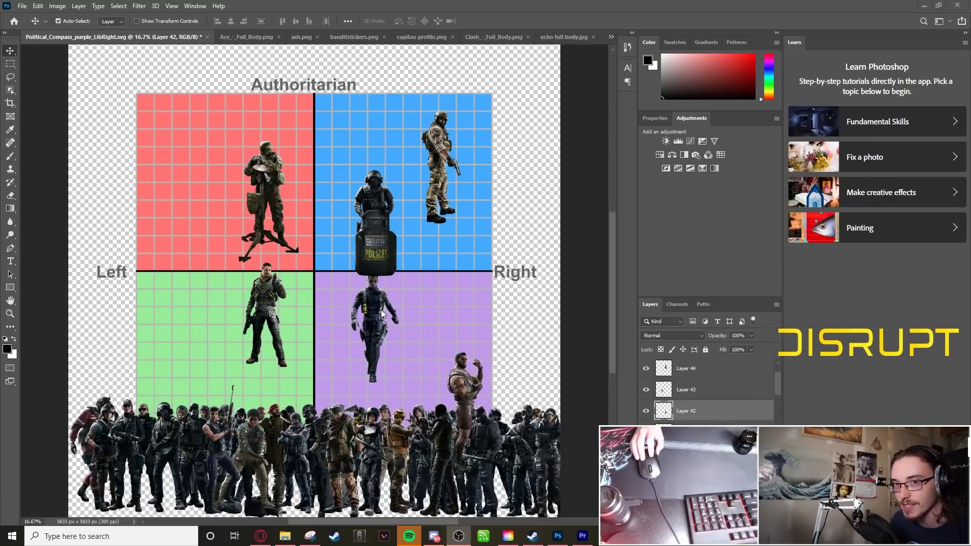
- Undo a centre-line move, then place a masked soldier in green and another beside the riot-shield operator
{"action": "left_click_drag", "start_coordinate": [338, 437], "coordinate": [310, 354]}
{"action": "key", "text": "ctrl+z"}
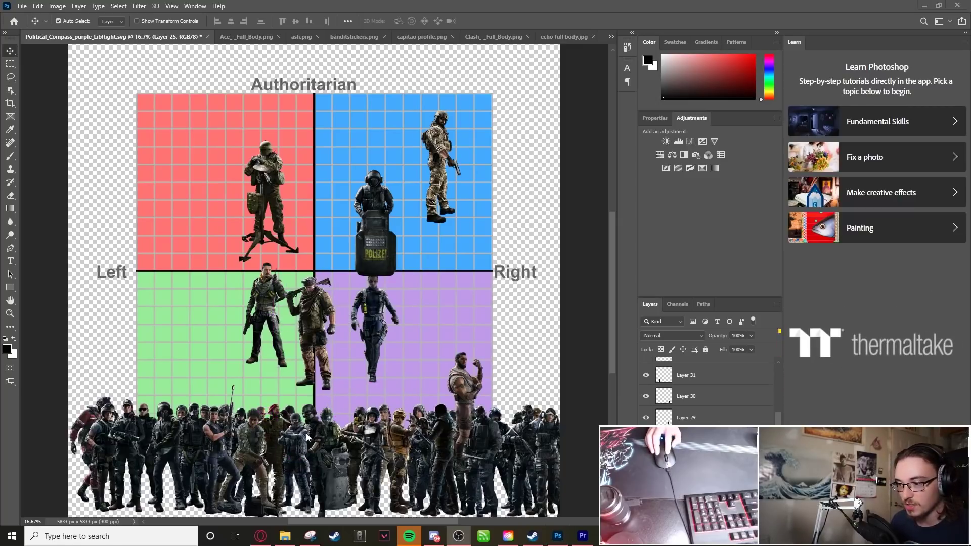
{"action": "left_click_drag", "start_coordinate": [302, 445], "coordinate": [216, 318]}
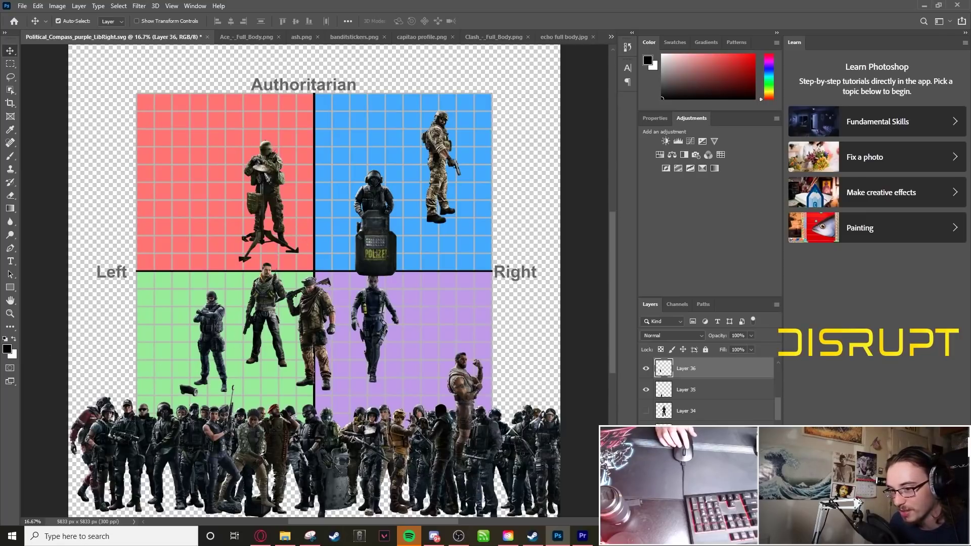
{"action": "left_click_drag", "start_coordinate": [323, 445], "coordinate": [411, 266]}
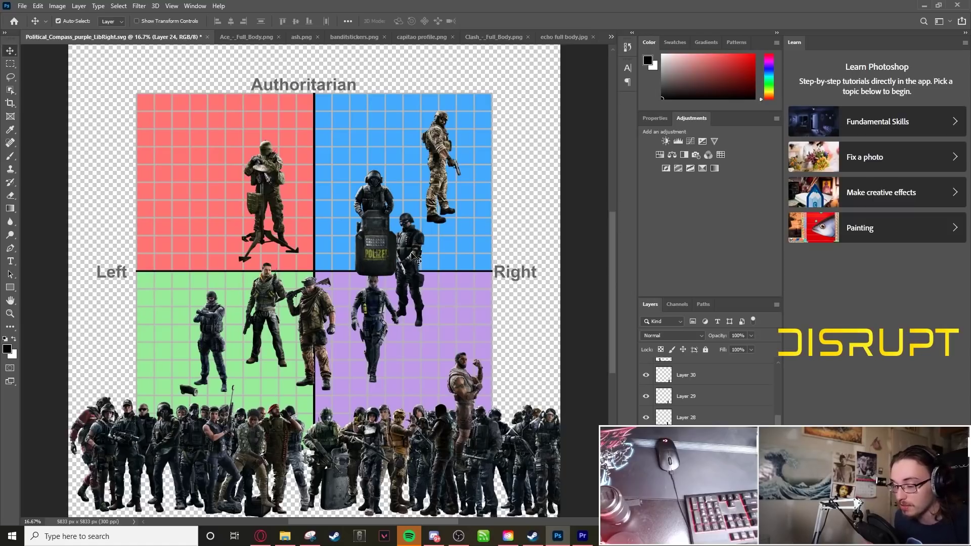
- Set a small figure in the purple quadrant and raise a female operator to the chart centre
{"action": "scroll", "coordinate": [414, 258], "scroll_direction": "down", "scroll_amount": 1}
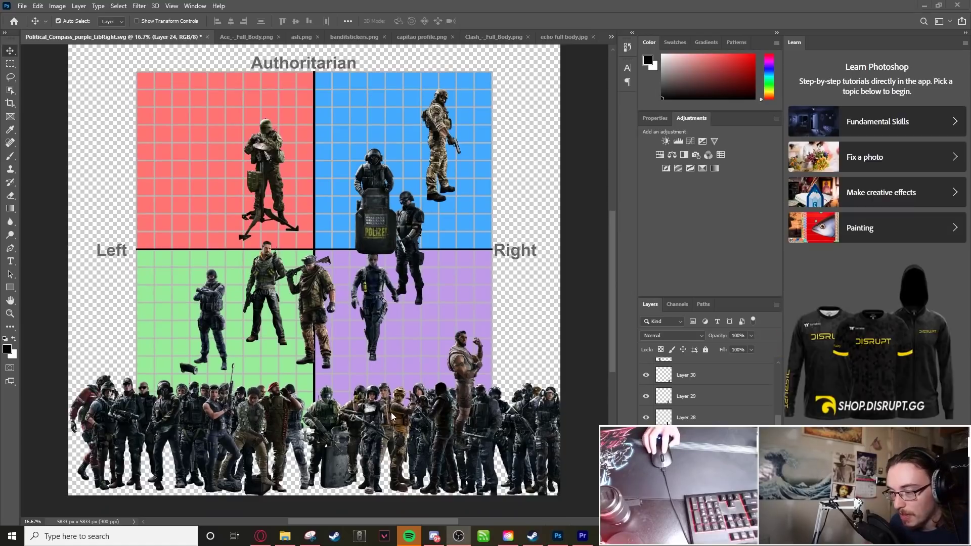
{"action": "left_click_drag", "start_coordinate": [394, 422], "coordinate": [356, 342]}
{"action": "left_click", "coordinate": [255, 400]}
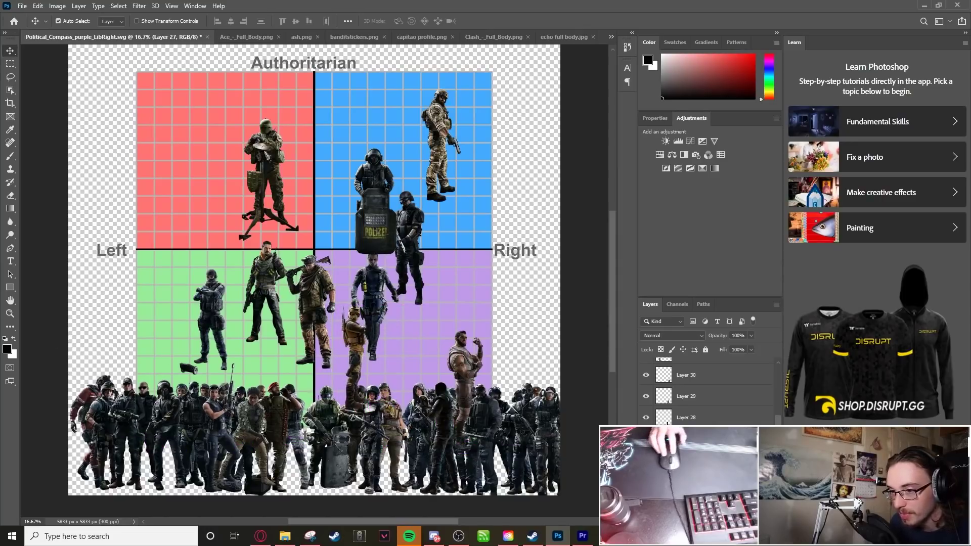
{"action": "left_click", "coordinate": [393, 423]}
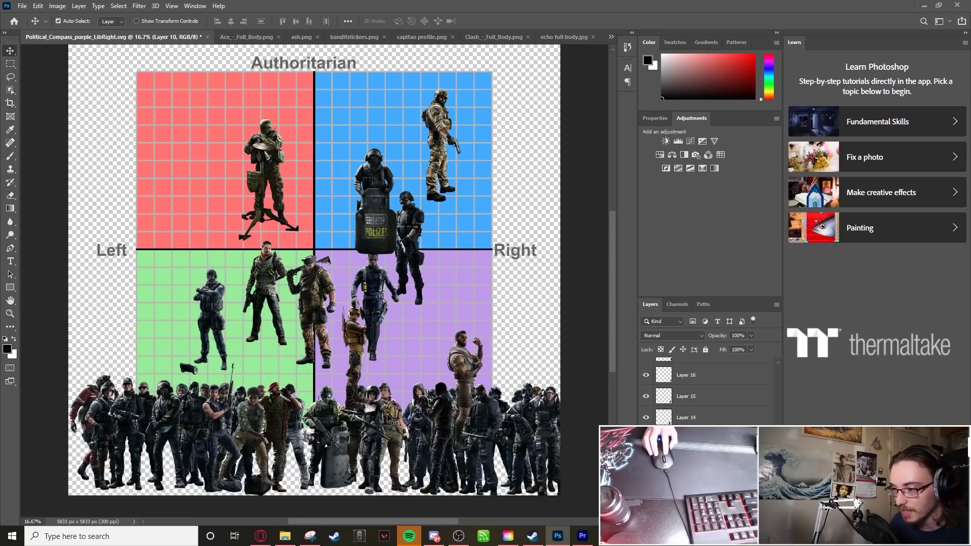
{"action": "left_click_drag", "start_coordinate": [393, 423], "coordinate": [288, 318]}
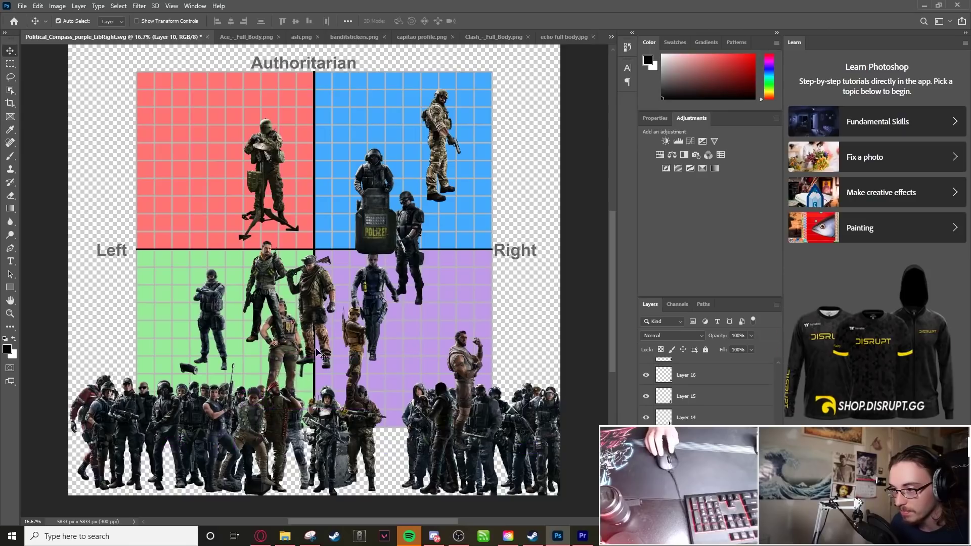
- In the Layers panel, move Layer 10 directly beneath Layer 44
{"action": "scroll", "coordinate": [703, 394], "scroll_direction": "up", "scroll_amount": 5}
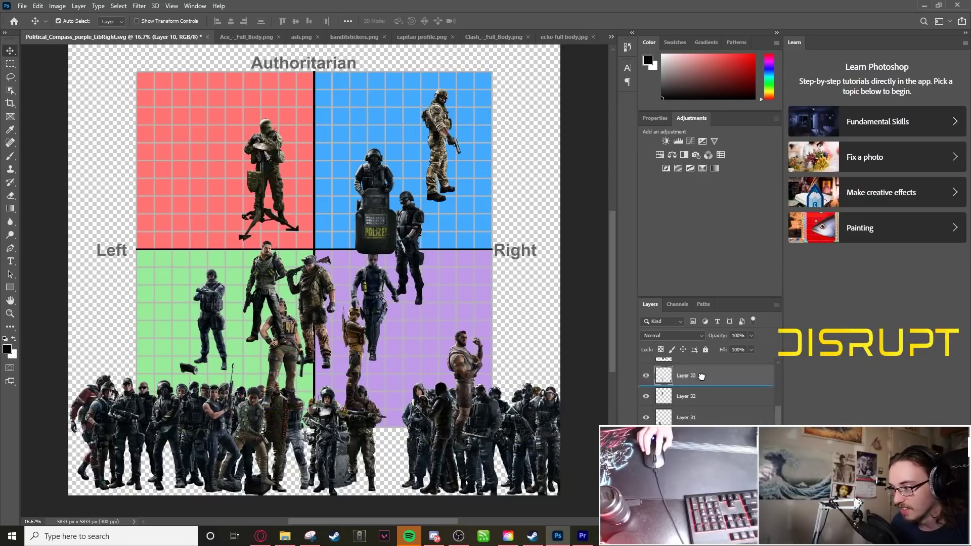
{"action": "scroll", "coordinate": [702, 377], "scroll_direction": "up", "scroll_amount": 4}
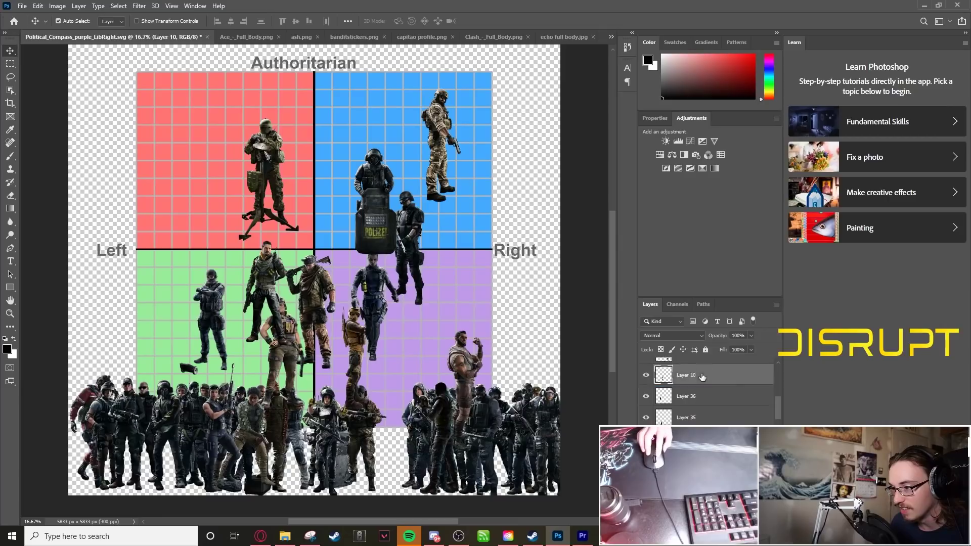
{"action": "scroll", "coordinate": [702, 377], "scroll_direction": "up", "scroll_amount": 4}
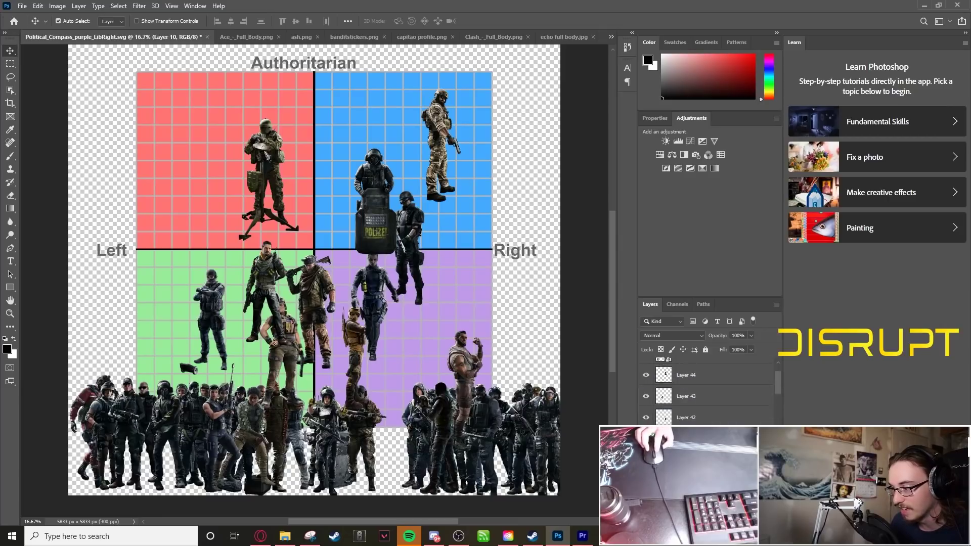
{"action": "left_click_drag", "start_coordinate": [703, 364], "coordinate": [709, 420]}
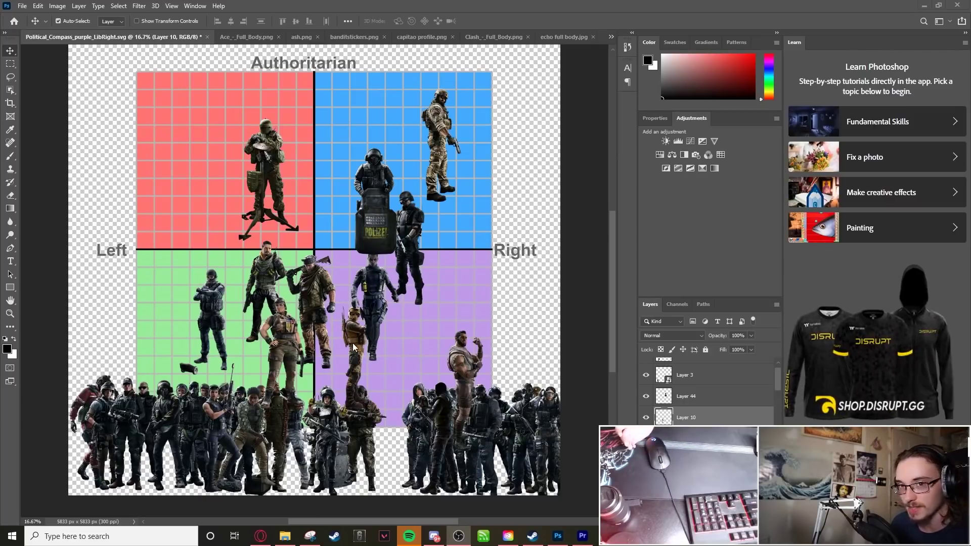
- Place an armed soldier beside the camo soldier in blue and another soldier in purple
{"action": "left_click_drag", "start_coordinate": [517, 418], "coordinate": [394, 123]}
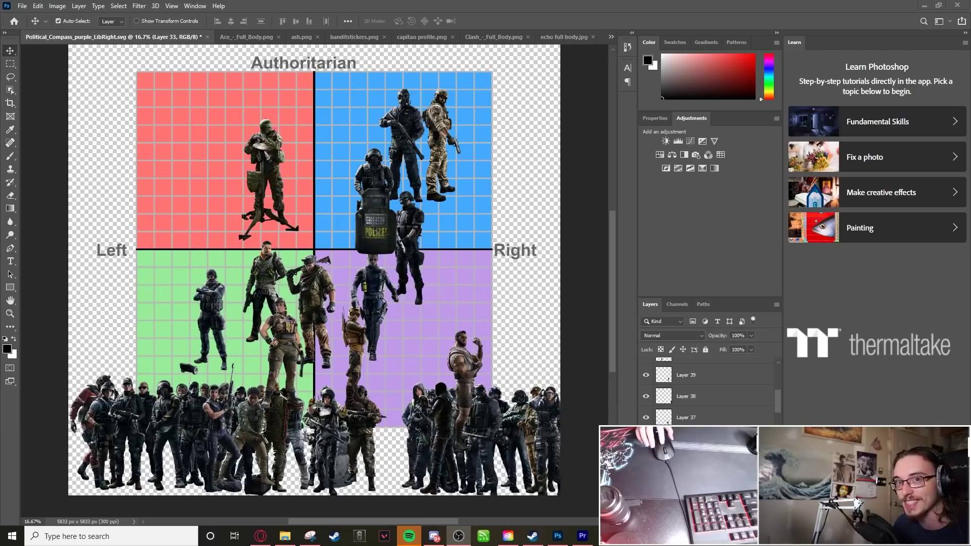
{"action": "left_click_drag", "start_coordinate": [442, 401], "coordinate": [407, 328]}
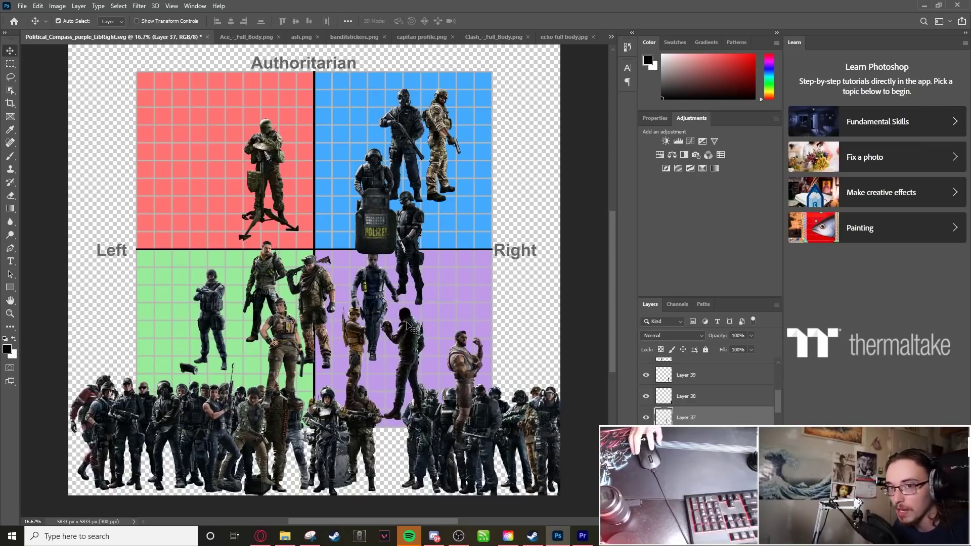
{"action": "left_click_drag", "start_coordinate": [410, 328], "coordinate": [428, 311]}
{"action": "key", "text": "ctrl+v"}
{"action": "scroll", "coordinate": [305, 292], "scroll_direction": "up", "scroll_amount": 1}
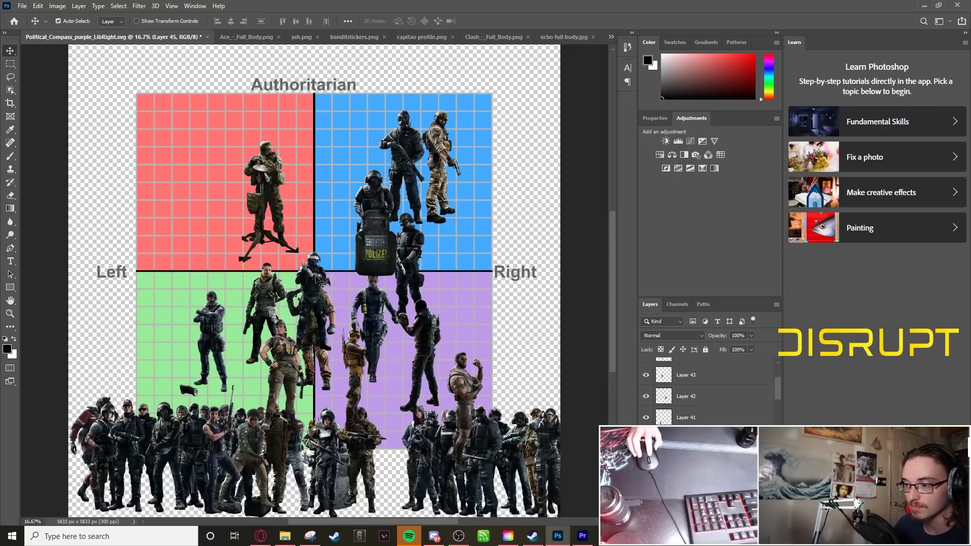
{"action": "left_click_drag", "start_coordinate": [319, 281], "coordinate": [183, 324]}
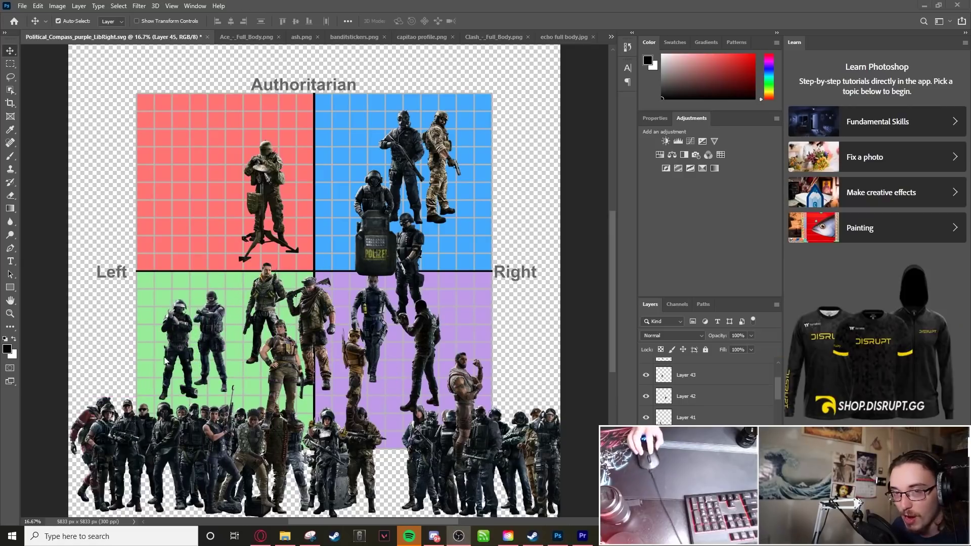
{"action": "left_click_drag", "start_coordinate": [181, 314], "coordinate": [408, 146]}
{"action": "key", "text": "ctrl+z"}
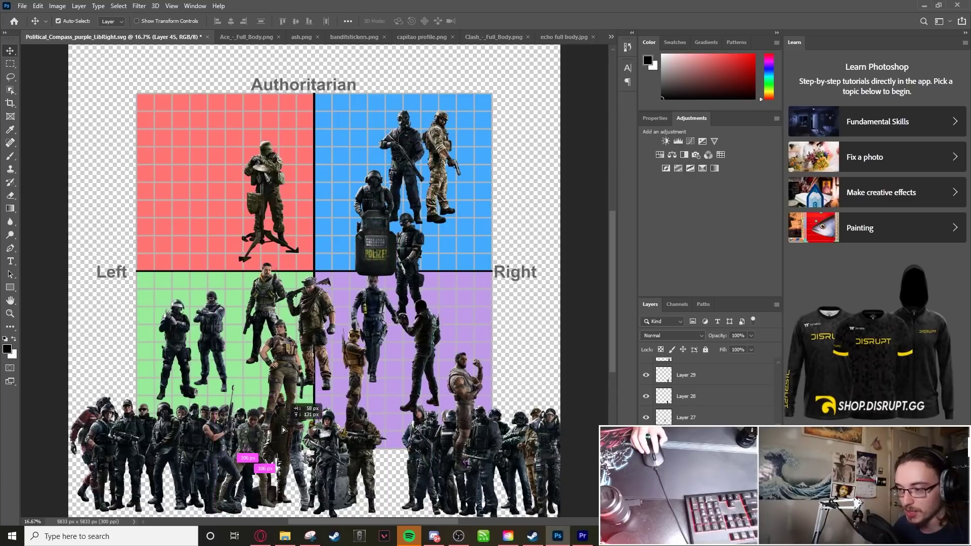
{"action": "left_click_drag", "start_coordinate": [282, 429], "coordinate": [357, 195]}
{"action": "left_click", "coordinate": [356, 181]}
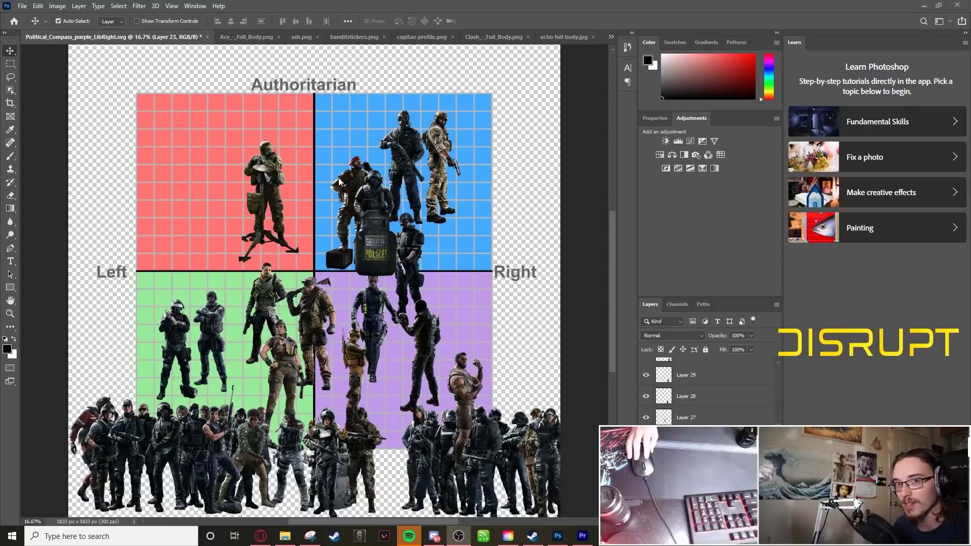
{"action": "left_click", "coordinate": [352, 192]}
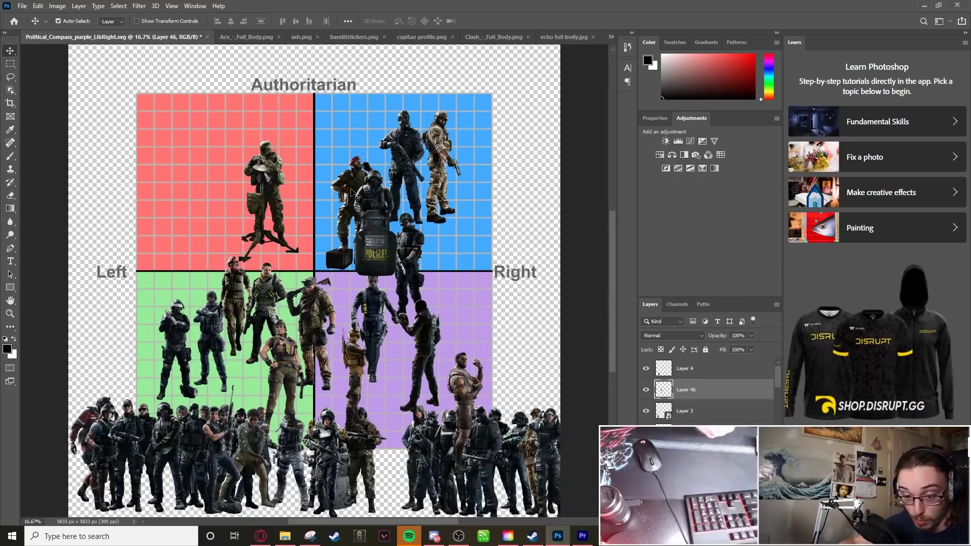
{"action": "left_click_drag", "start_coordinate": [230, 305], "coordinate": [353, 178]}
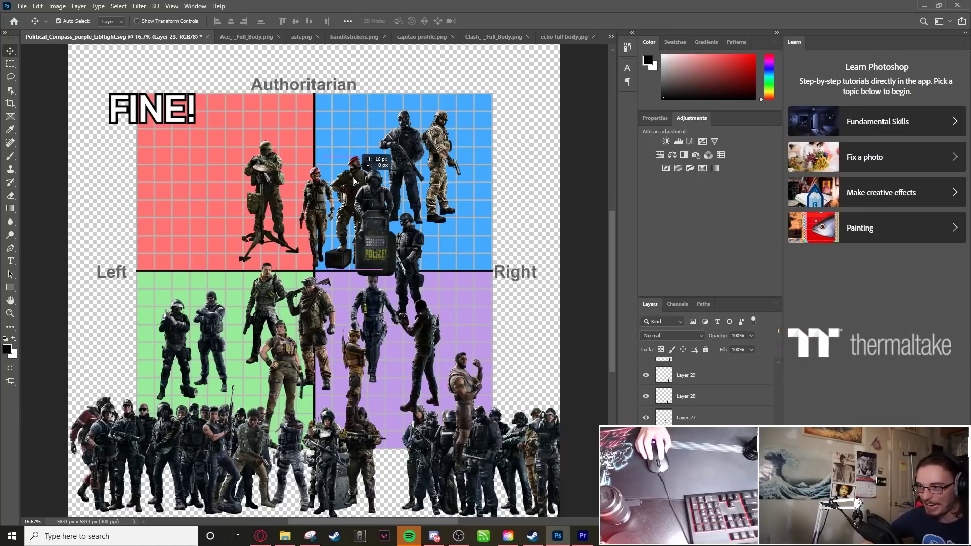
- Nudge the red-beret operator along the red/blue border, then return it to the green quadrant
{"action": "left_click_drag", "start_coordinate": [354, 181], "coordinate": [356, 181]}
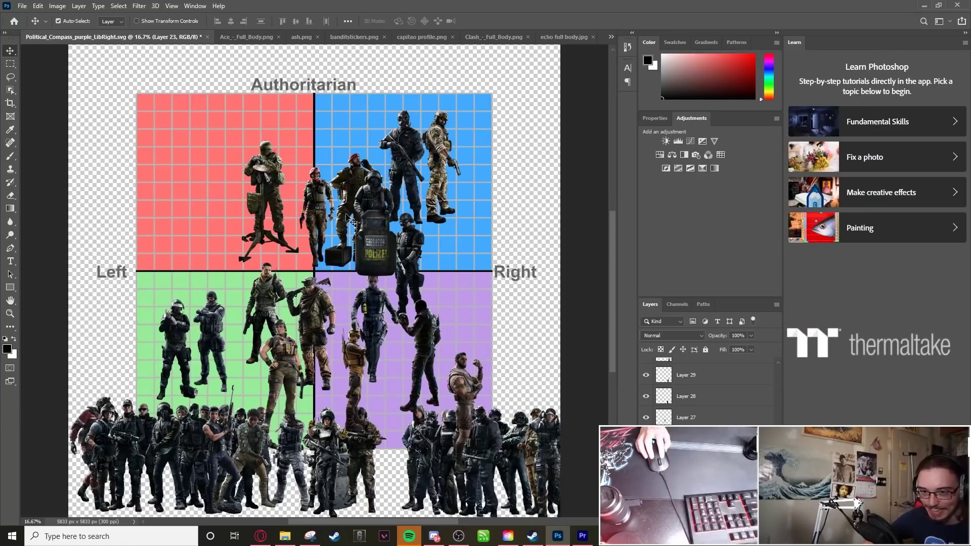
{"action": "left_click_drag", "start_coordinate": [309, 202], "coordinate": [231, 276]}
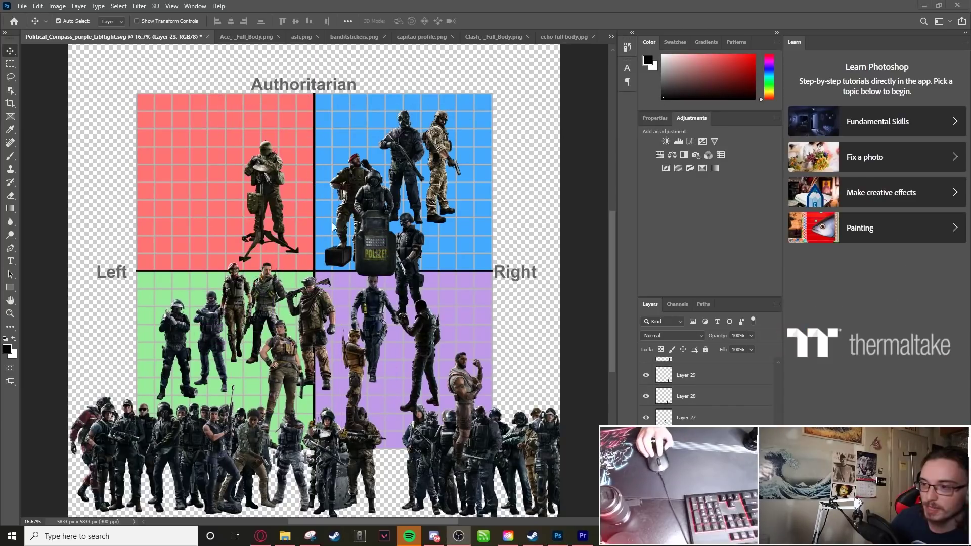
{"action": "left_click", "coordinate": [354, 192]}
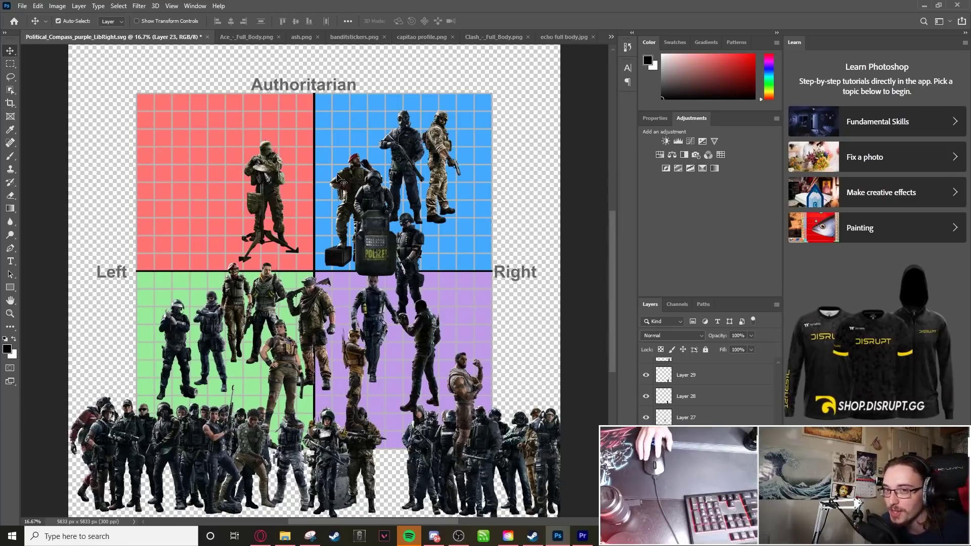
- Move a standing soldier from the crowd up to the blue quadrant's right edge
{"action": "key", "text": "alt+Tab"}
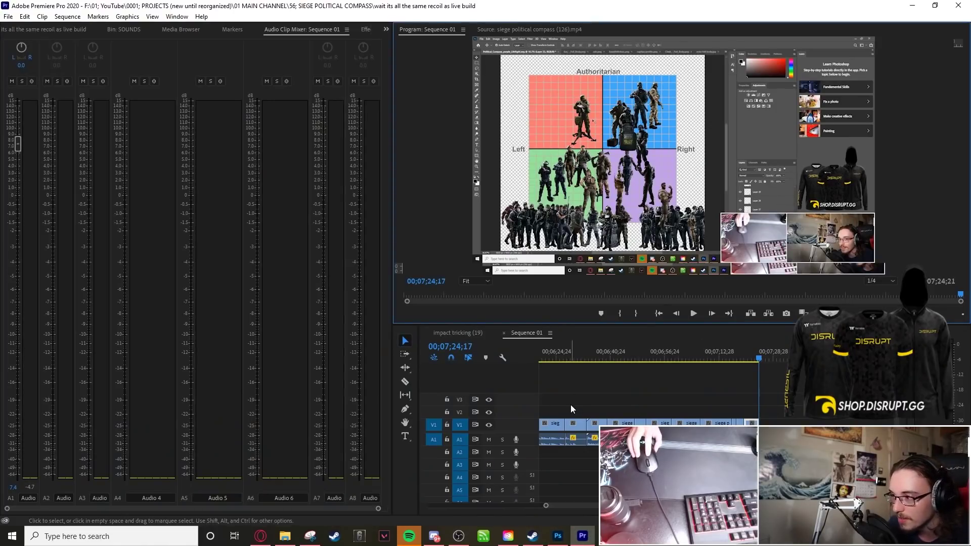
{"action": "key", "text": "alt+Tab"}
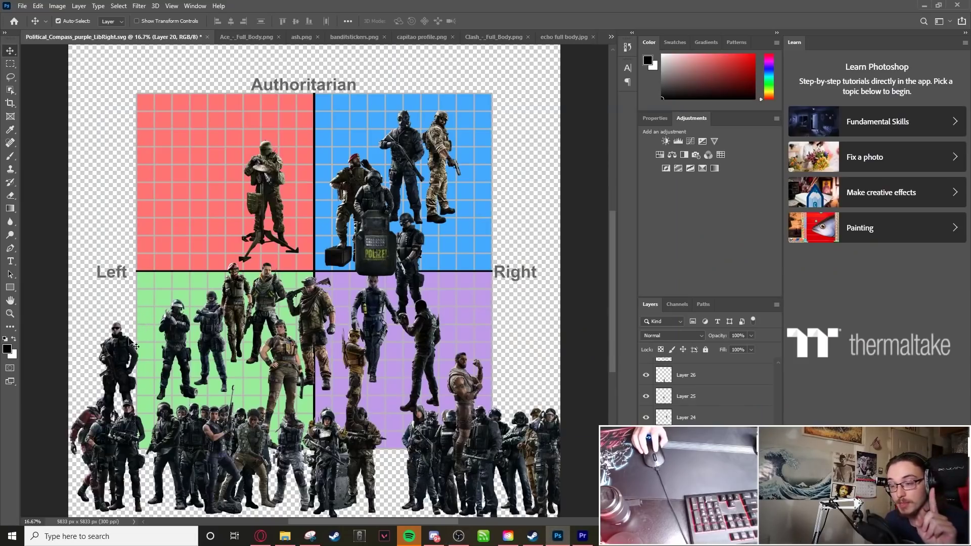
{"action": "left_click_drag", "start_coordinate": [135, 346], "coordinate": [434, 188]}
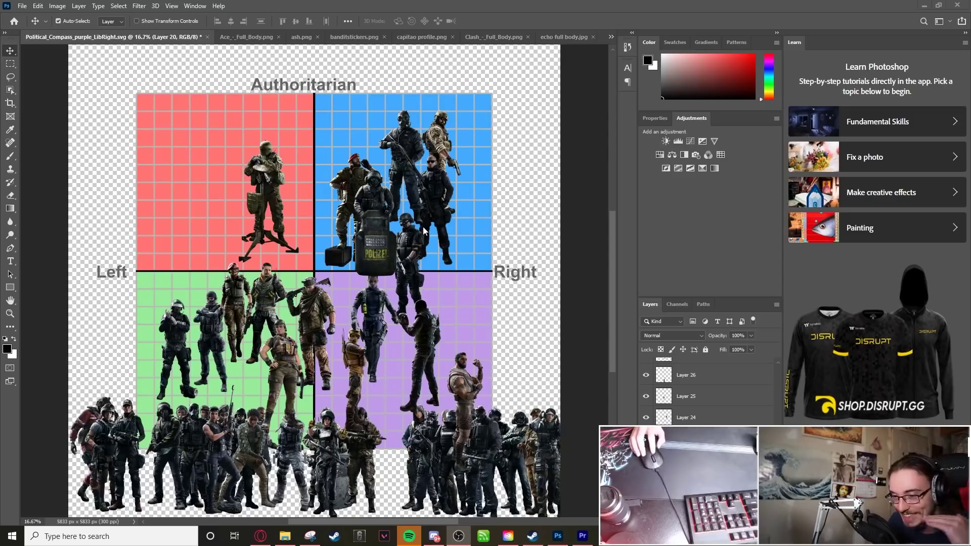
- Nudge an operator near the compass centre and raise two more soldiers from the lineup
{"action": "left_click_drag", "start_coordinate": [339, 291], "coordinate": [346, 309]}
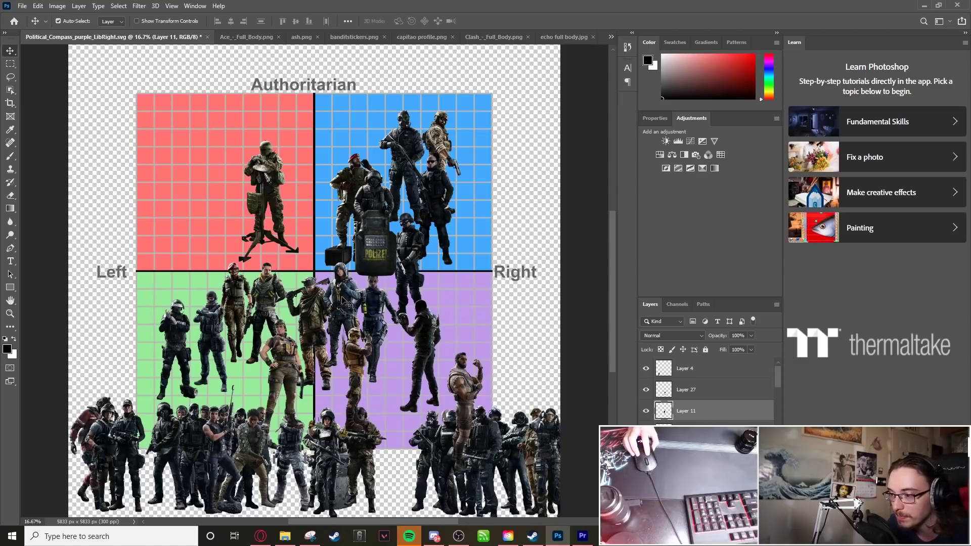
{"action": "left_click", "coordinate": [387, 434]}
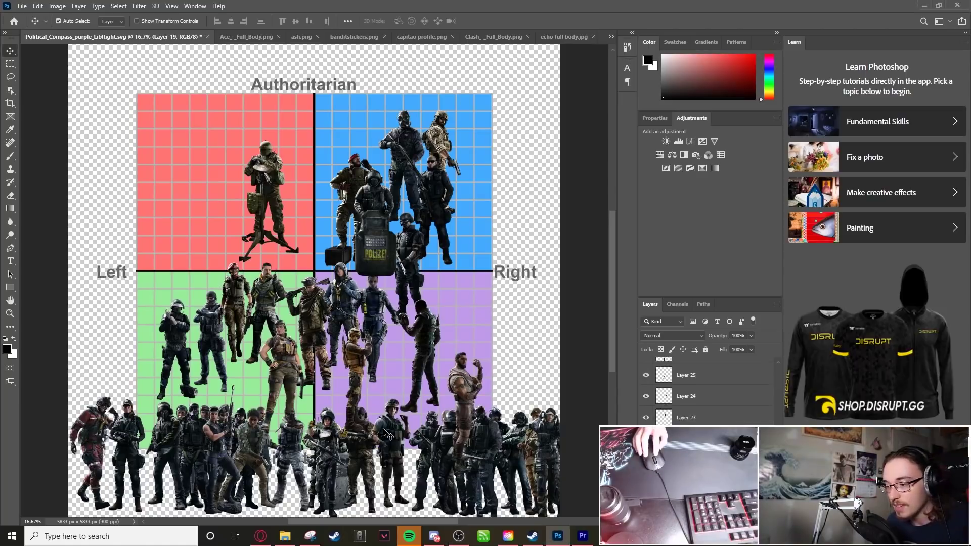
{"action": "left_click_drag", "start_coordinate": [394, 436], "coordinate": [427, 305]}
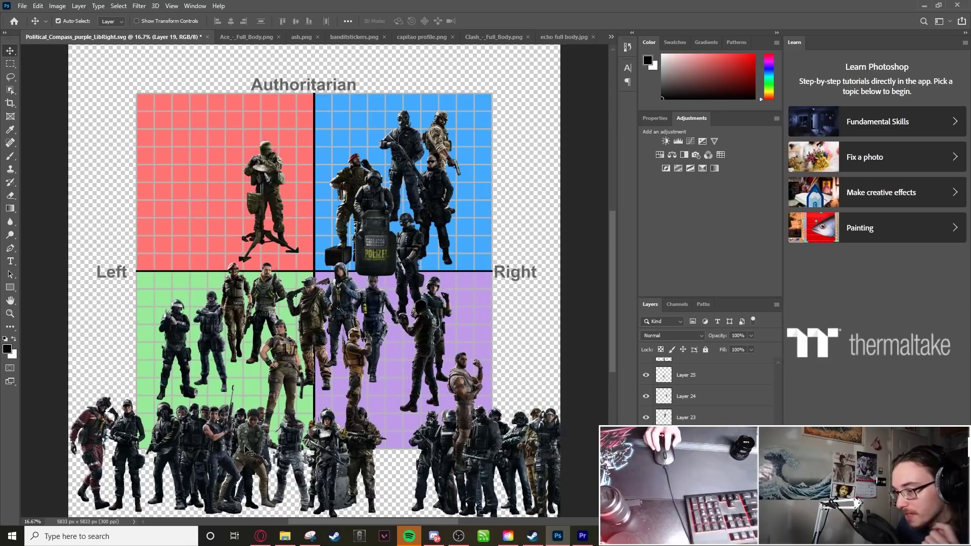
{"action": "left_click_drag", "start_coordinate": [250, 452], "coordinate": [295, 297]}
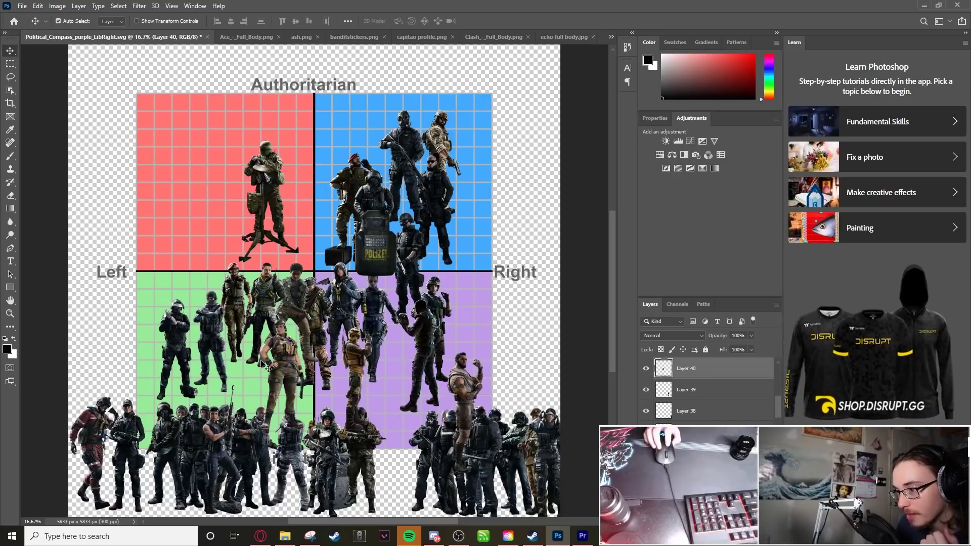
- Raise more operators into the chart, shifting one from purple up into the blue quadrant
{"action": "left_click", "coordinate": [236, 414]}
{"action": "left_click_drag", "start_coordinate": [249, 436], "coordinate": [346, 190]}
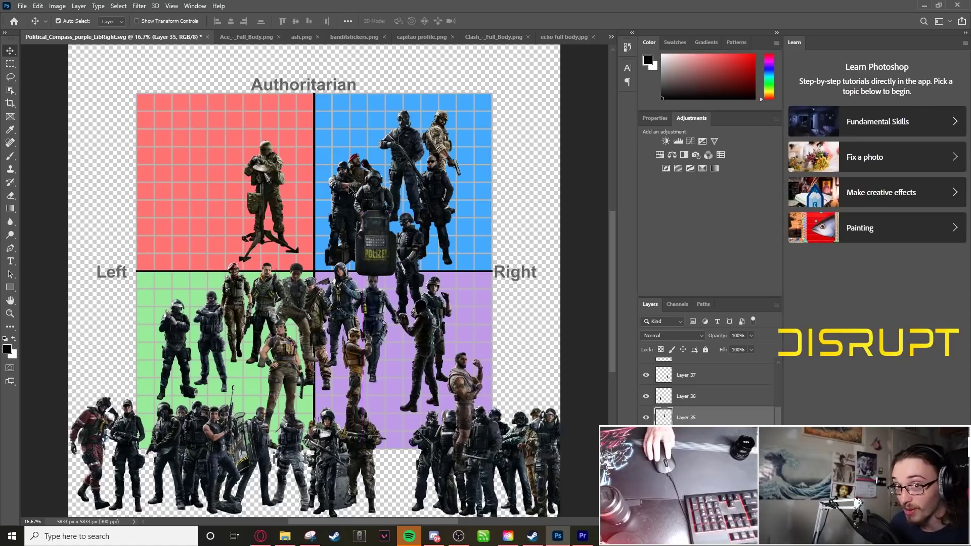
{"action": "left_click_drag", "start_coordinate": [433, 438], "coordinate": [398, 331]}
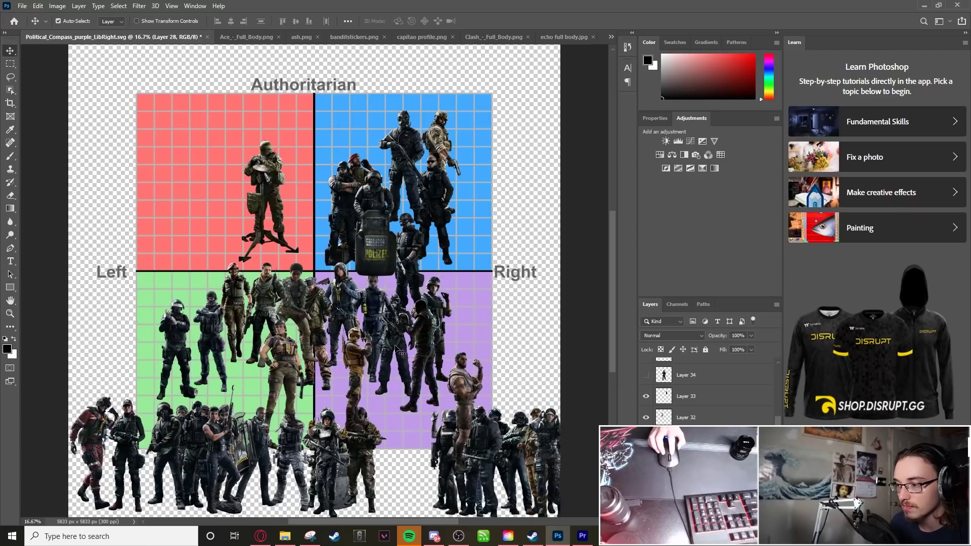
{"action": "left_click_drag", "start_coordinate": [399, 350], "coordinate": [393, 215]}
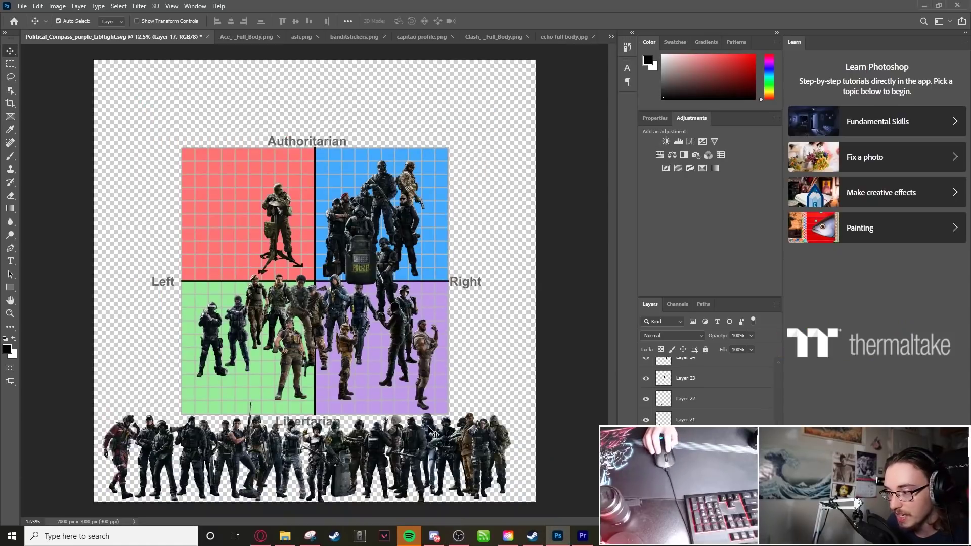
{"action": "left_click_drag", "start_coordinate": [432, 409], "coordinate": [365, 182]}
- Move a bottom-row soldier toward the purple quadrant and another into the red quadrant
{"action": "left_click", "coordinate": [367, 183]}
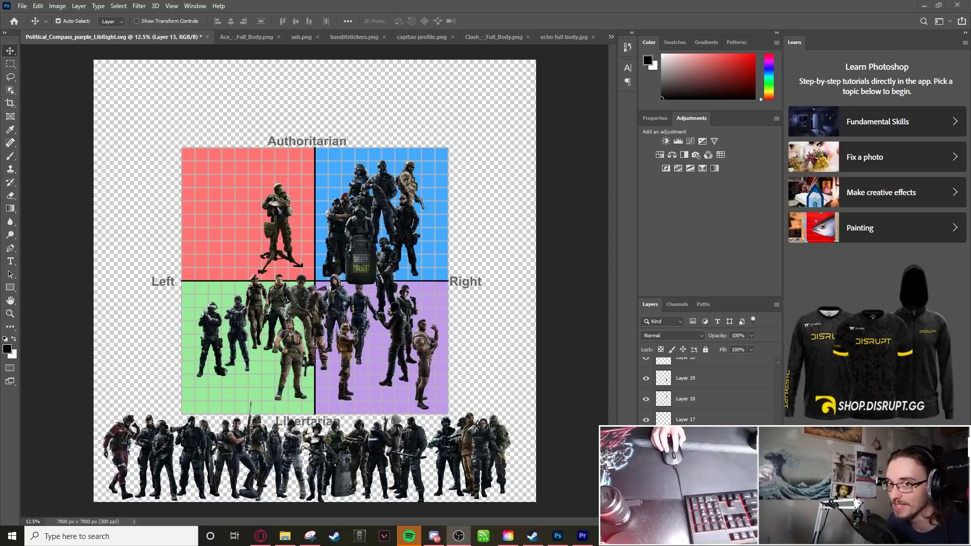
{"action": "left_click", "coordinate": [452, 453]}
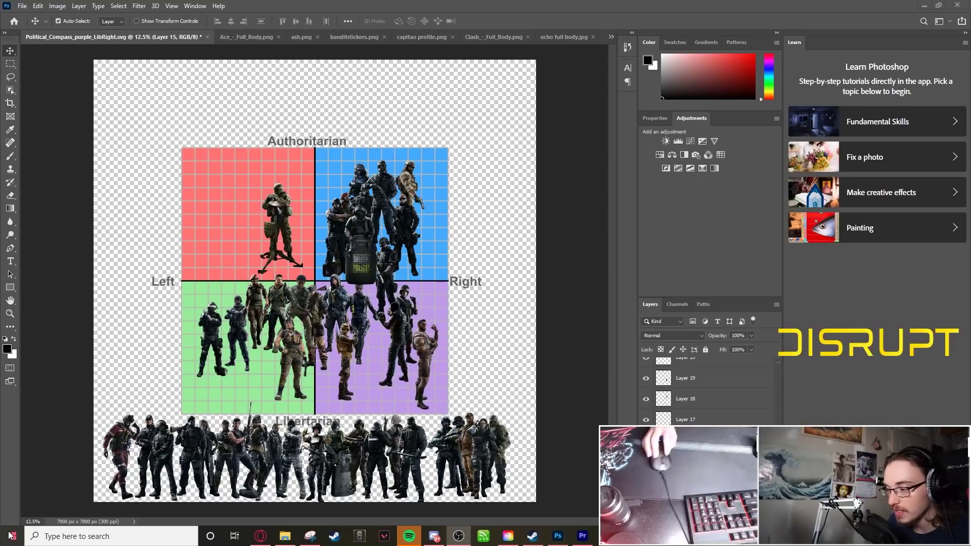
{"action": "left_click", "coordinate": [463, 431]}
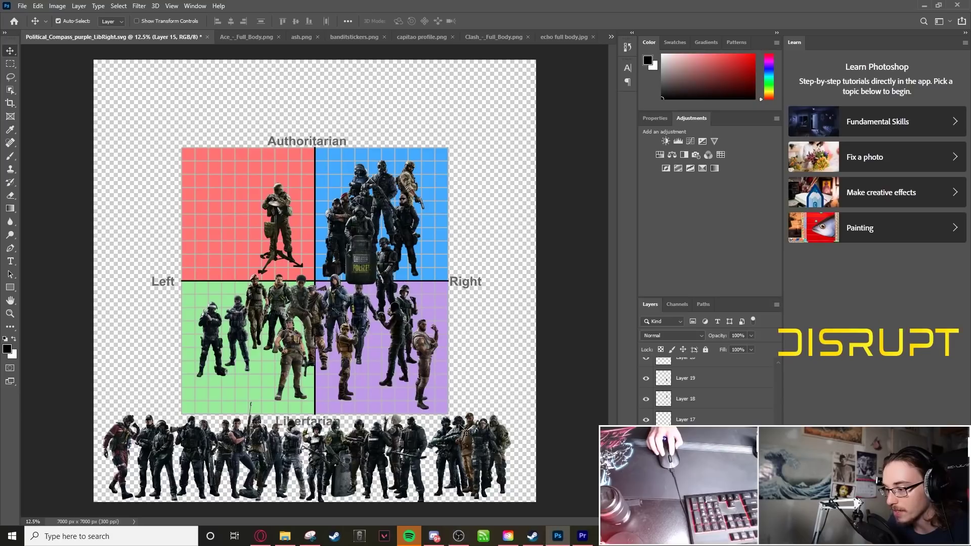
{"action": "left_click_drag", "start_coordinate": [466, 431], "coordinate": [377, 337]}
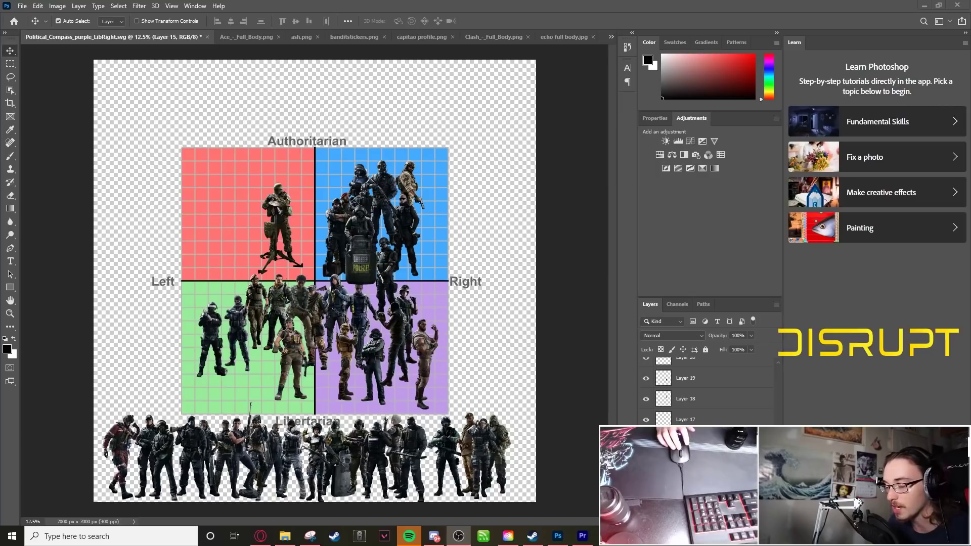
{"action": "left_click", "coordinate": [469, 448]}
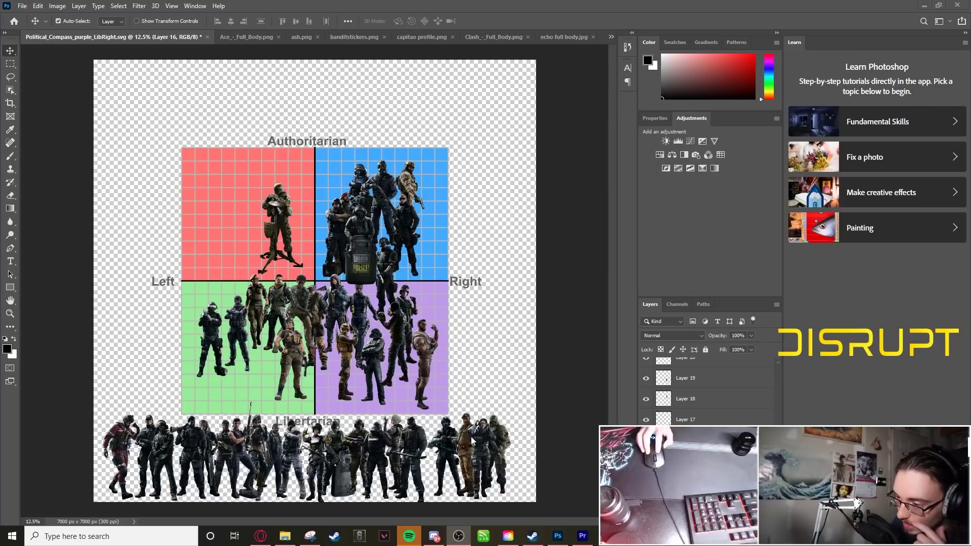
{"action": "left_click_drag", "start_coordinate": [465, 443], "coordinate": [237, 247]}
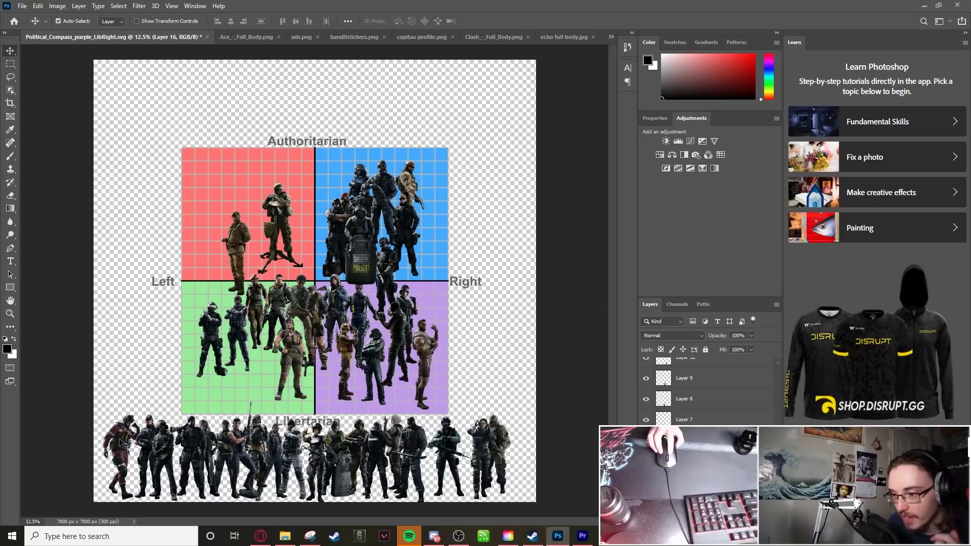
- Bring the bottom-left operator to the compass centre and two more figures into purple
{"action": "left_click_drag", "start_coordinate": [121, 430], "coordinate": [315, 278]}
{"action": "left_click", "coordinate": [316, 281]}
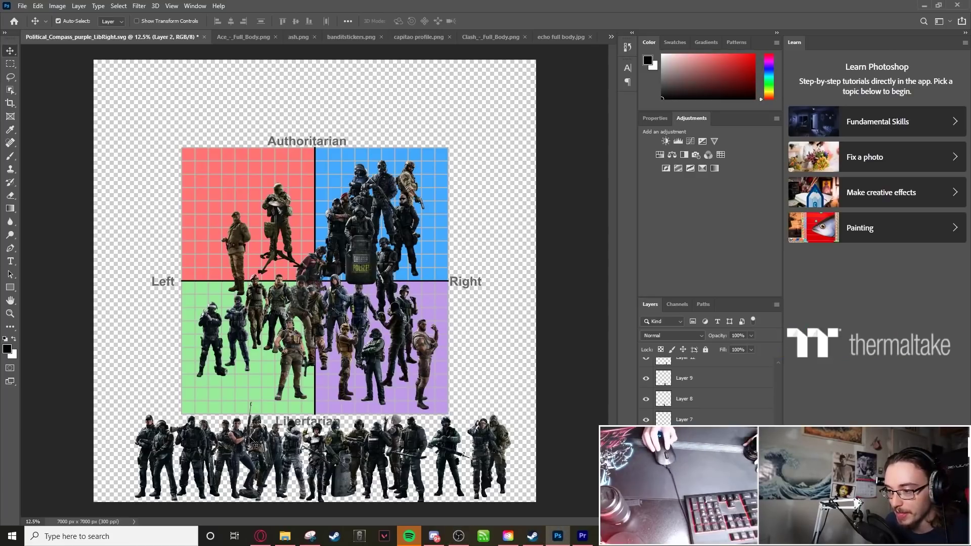
{"action": "left_click_drag", "start_coordinate": [244, 448], "coordinate": [438, 370]}
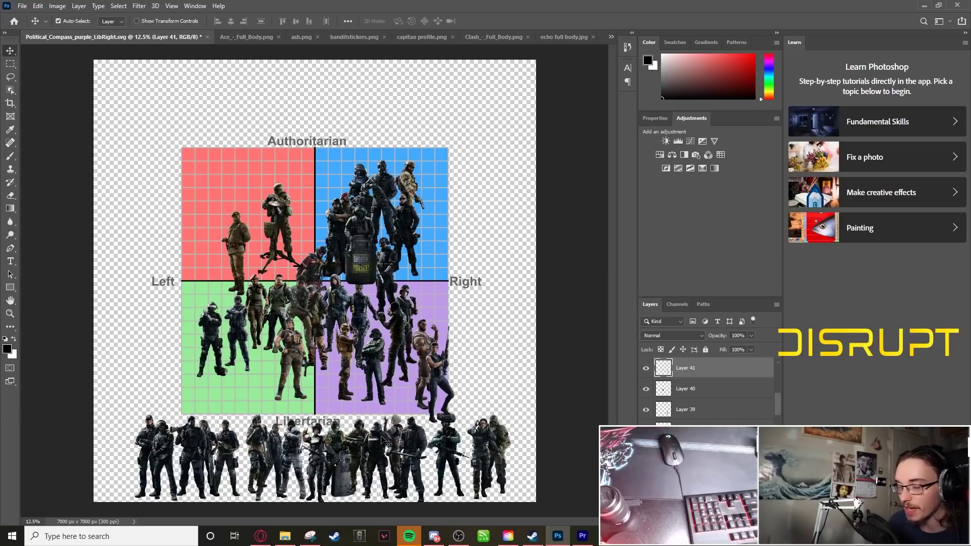
{"action": "left_click_drag", "start_coordinate": [380, 447], "coordinate": [400, 190]}
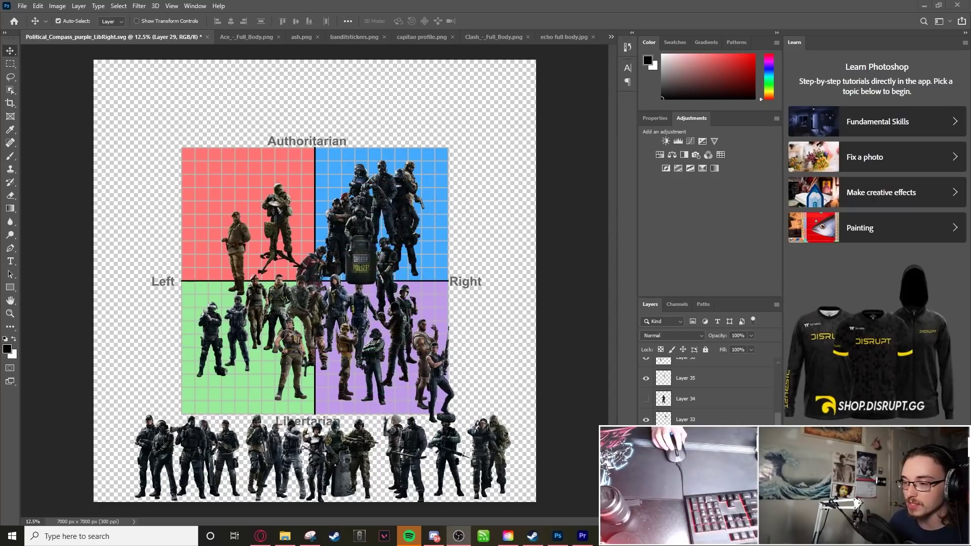
- Enlarge the newly placed operator figure with Free Transform and commit the resize
{"action": "right_click", "coordinate": [223, 181]}
{"action": "left_click", "coordinate": [310, 268]}
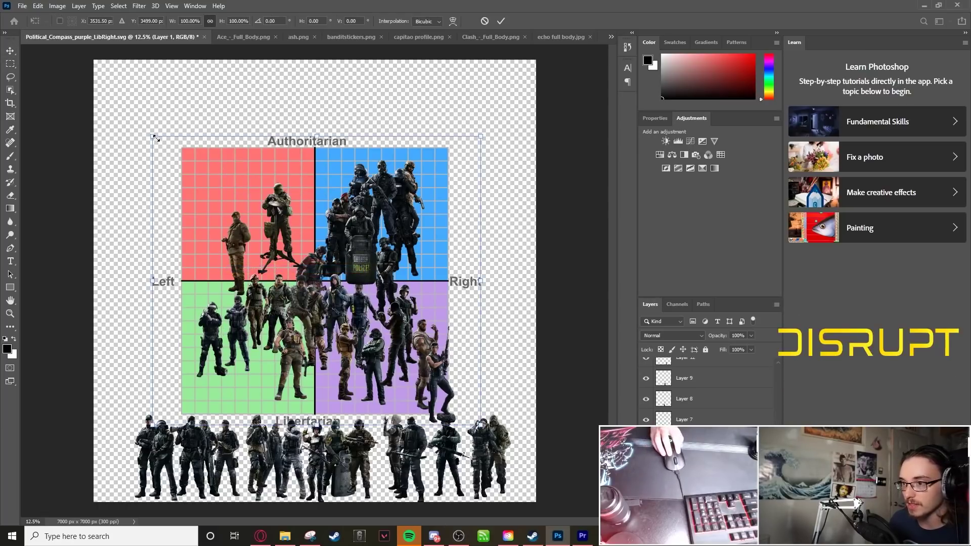
{"action": "left_click_drag", "start_coordinate": [156, 138], "coordinate": [65, 59]}
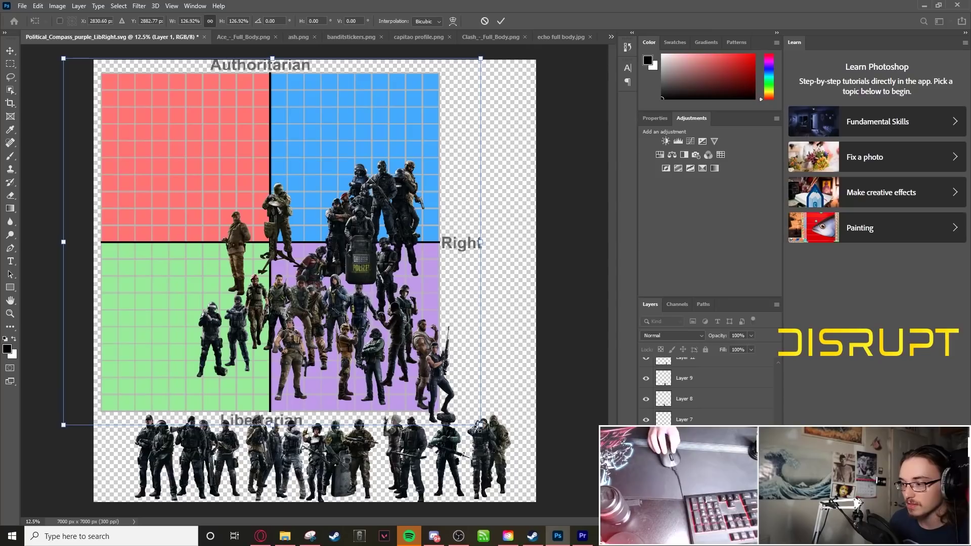
{"action": "left_click_drag", "start_coordinate": [478, 428], "coordinate": [574, 505]}
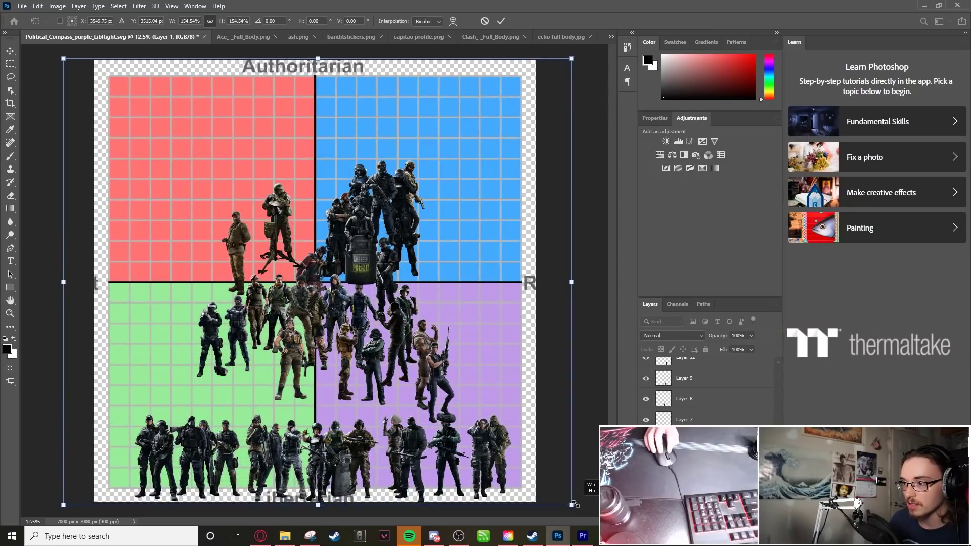
{"action": "key", "text": "Return"}
{"action": "left_click", "coordinate": [11, 53]}
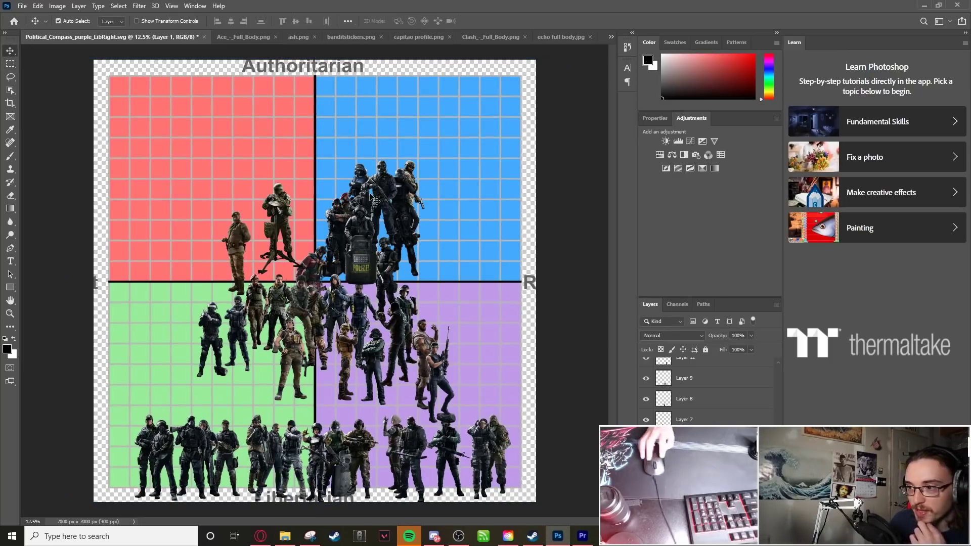
- Reposition the camo, dark and riot-shield soldiers up toward the blue quadrant
{"action": "left_click_drag", "start_coordinate": [410, 175], "coordinate": [443, 104]}
{"action": "left_click_drag", "start_coordinate": [384, 186], "coordinate": [419, 147]}
{"action": "left_click_drag", "start_coordinate": [397, 198], "coordinate": [384, 177]}
{"action": "left_click_drag", "start_coordinate": [409, 227], "coordinate": [463, 212]}
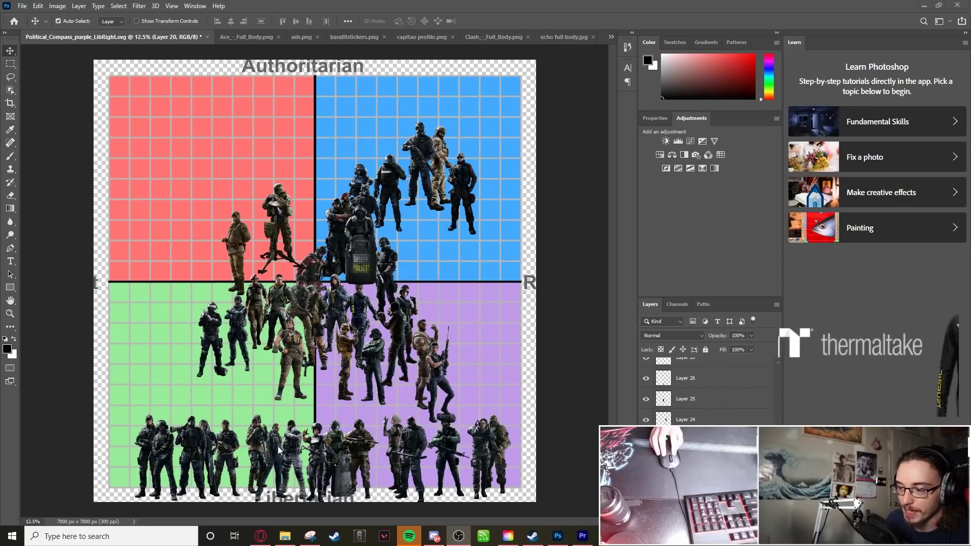
{"action": "left_click_drag", "start_coordinate": [283, 453], "coordinate": [276, 336]}
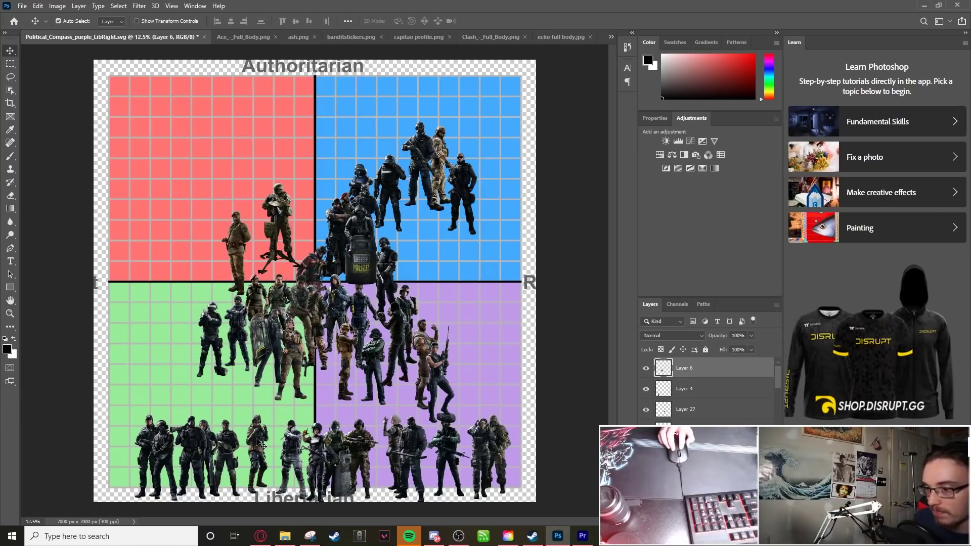
- Move bottom-row soldiers into the blue quadrant, shifting the camo soldier into the green quadrant
{"action": "left_click_drag", "start_coordinate": [261, 445], "coordinate": [406, 220]}
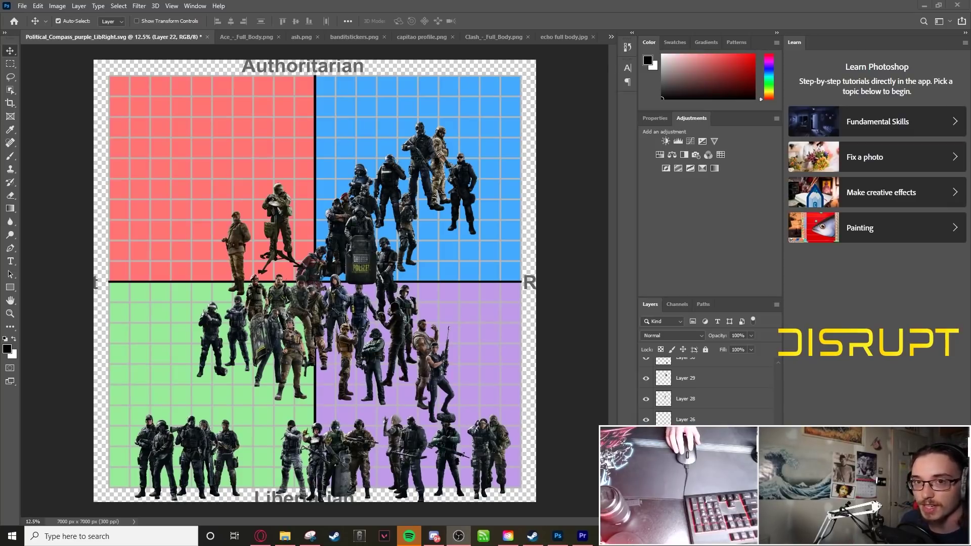
{"action": "left_click_drag", "start_coordinate": [319, 445], "coordinate": [425, 207]}
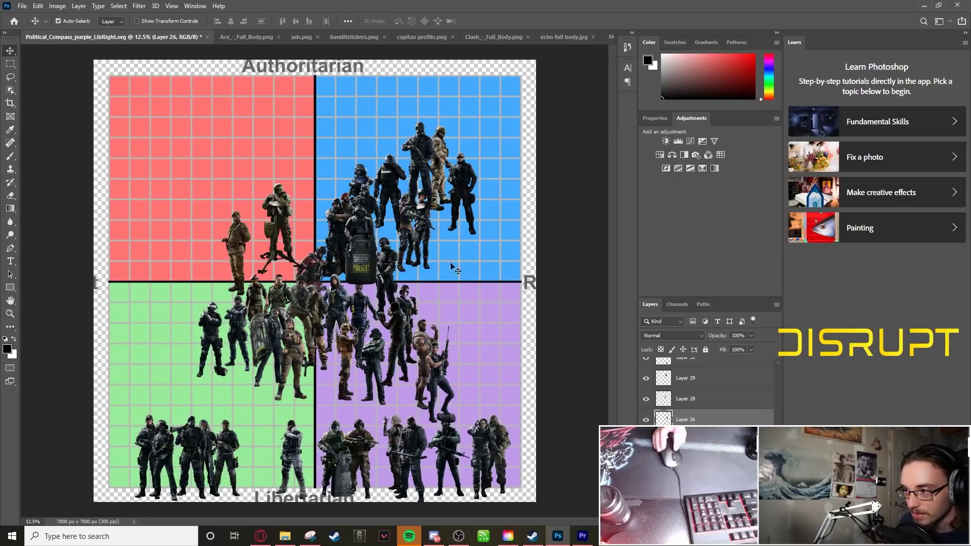
{"action": "left_click_drag", "start_coordinate": [451, 447], "coordinate": [454, 340]}
{"action": "left_click_drag", "start_coordinate": [488, 450], "coordinate": [267, 450]}
{"action": "left_click_drag", "start_coordinate": [191, 443], "coordinate": [489, 425]}
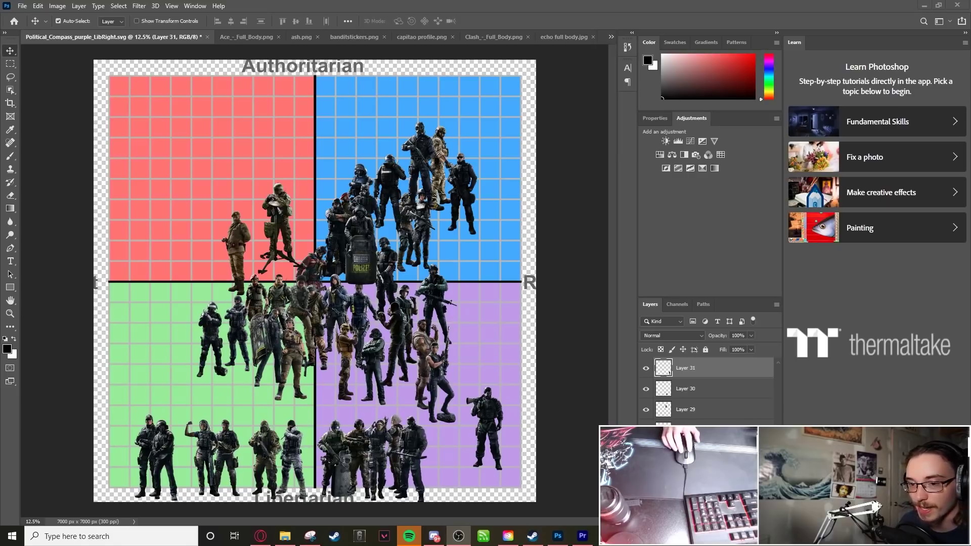
{"action": "left_click_drag", "start_coordinate": [412, 445], "coordinate": [403, 153]}
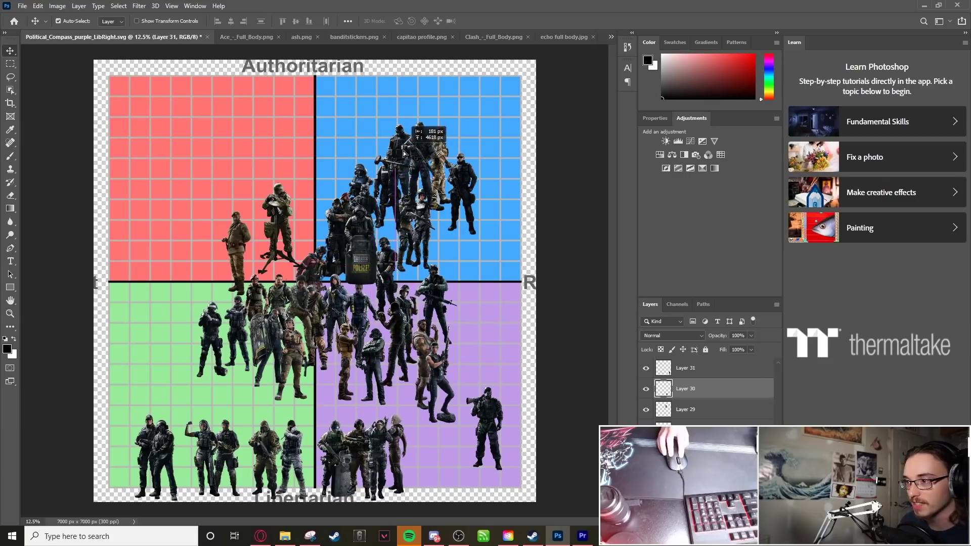
{"action": "left_click", "coordinate": [244, 445]}
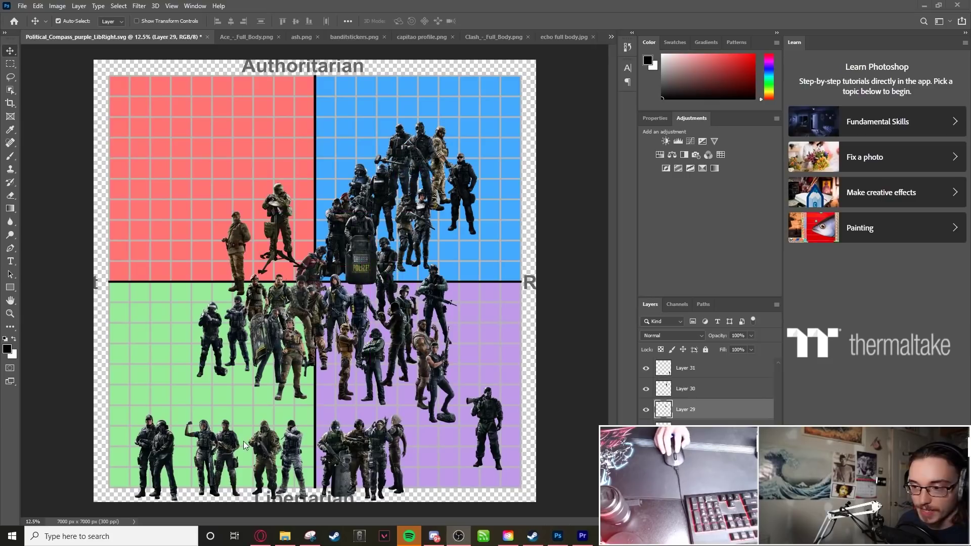
{"action": "left_click_drag", "start_coordinate": [230, 445], "coordinate": [450, 151]}
{"action": "left_click", "coordinate": [147, 445]}
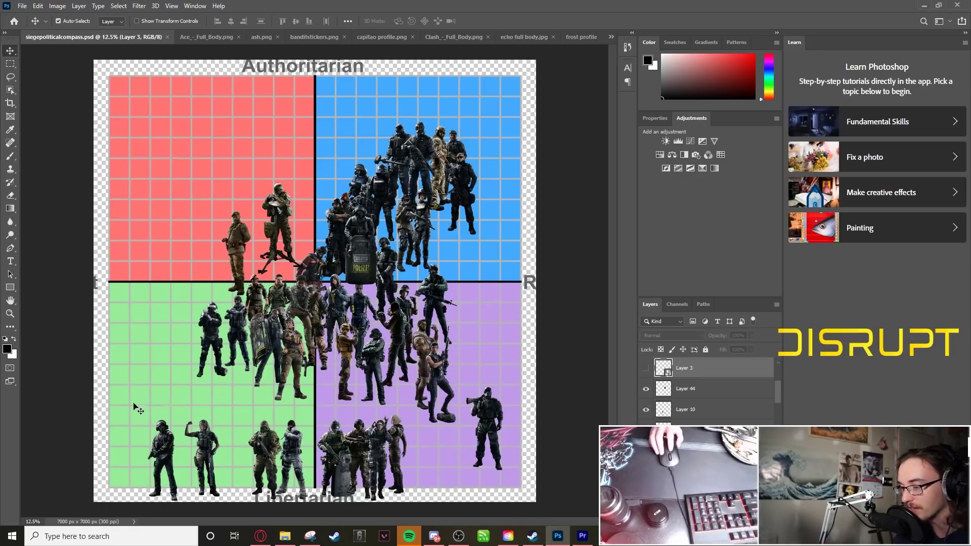
- Move bottom operators, including the gas-mask and shield operators, into the blue quadrant
{"action": "left_click", "coordinate": [382, 438]}
{"action": "left_click_drag", "start_coordinate": [382, 438], "coordinate": [383, 199]}
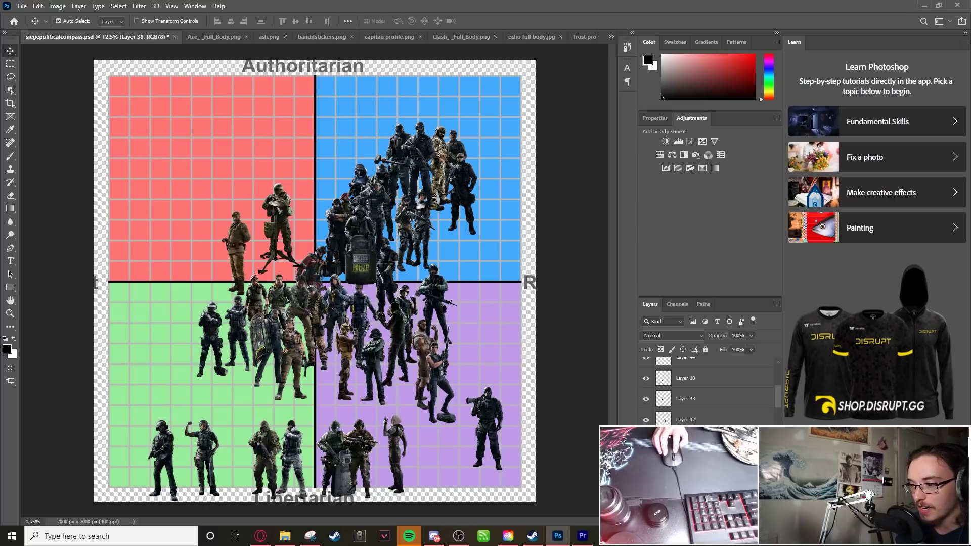
{"action": "left_click_drag", "start_coordinate": [364, 444], "coordinate": [473, 150]}
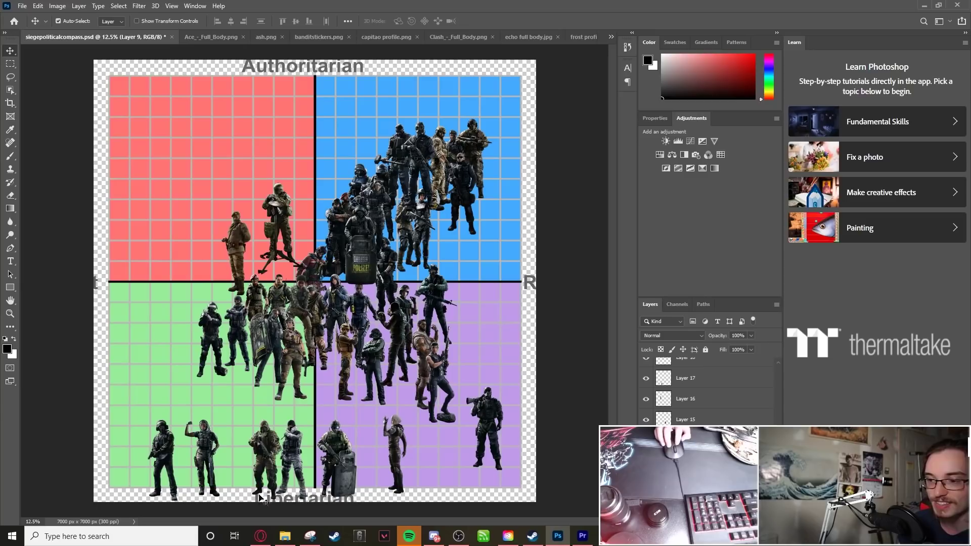
{"action": "left_click_drag", "start_coordinate": [259, 497], "coordinate": [455, 136]}
{"action": "mouse_move", "coordinate": [337, 448]}
{"action": "left_mouse_down"}
{"action": "mouse_move", "coordinate": [364, 334]}
{"action": "mouse_move", "coordinate": [405, 230]}
{"action": "mouse_move", "coordinate": [389, 187]}
{"action": "mouse_move", "coordinate": [364, 170]}
{"action": "mouse_move", "coordinate": [349, 180]}
{"action": "mouse_move", "coordinate": [336, 448]}
{"action": "left_mouse_up"}
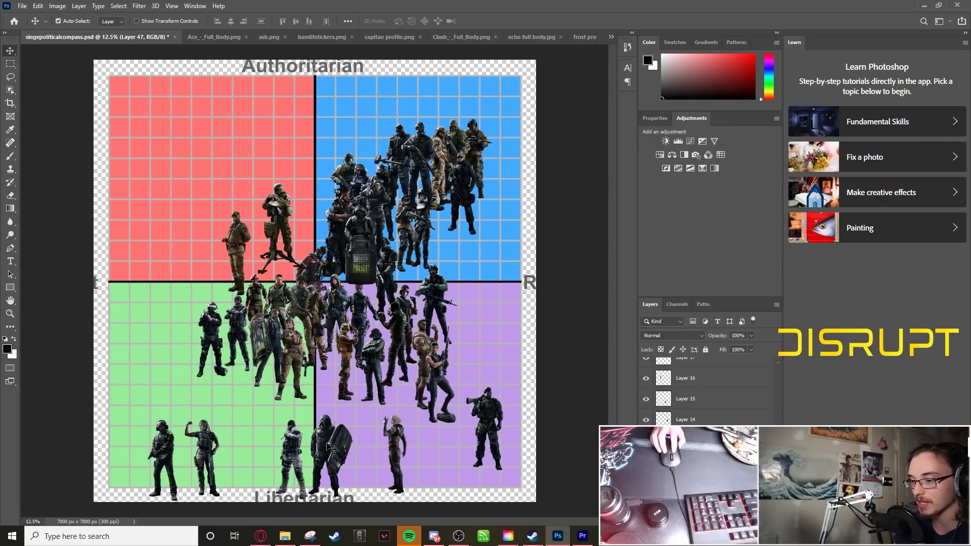
{"action": "left_click_drag", "start_coordinate": [331, 448], "coordinate": [447, 124]}
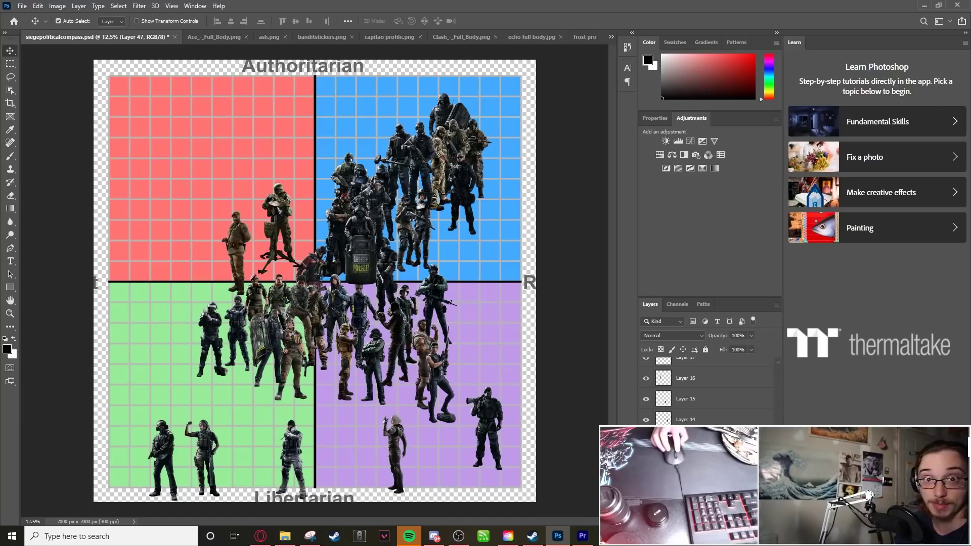
- Reposition left-side operators, moving a purple-quadrant figure into the green quadrant
{"action": "left_click", "coordinate": [193, 425]}
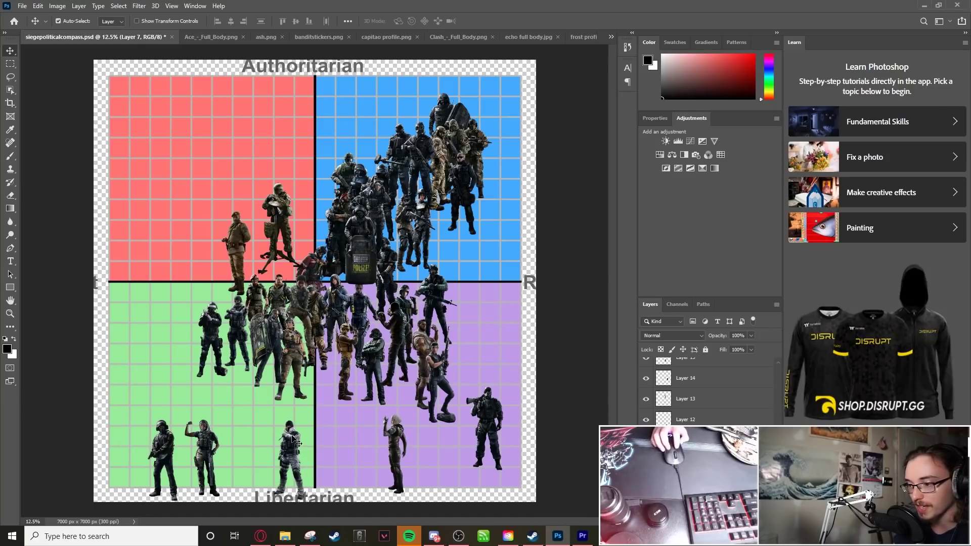
{"action": "left_click_drag", "start_coordinate": [296, 451], "coordinate": [364, 406]}
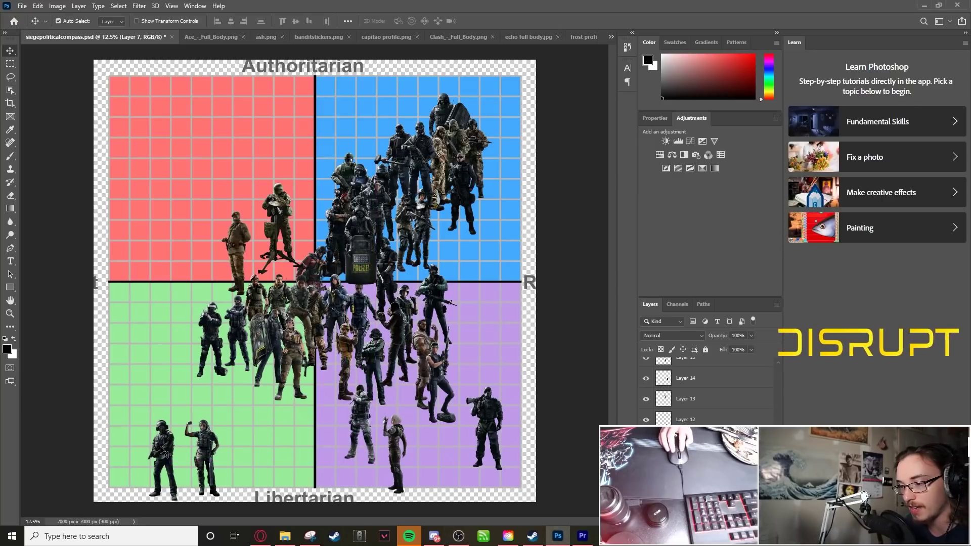
{"action": "left_click_drag", "start_coordinate": [162, 449], "coordinate": [223, 354]}
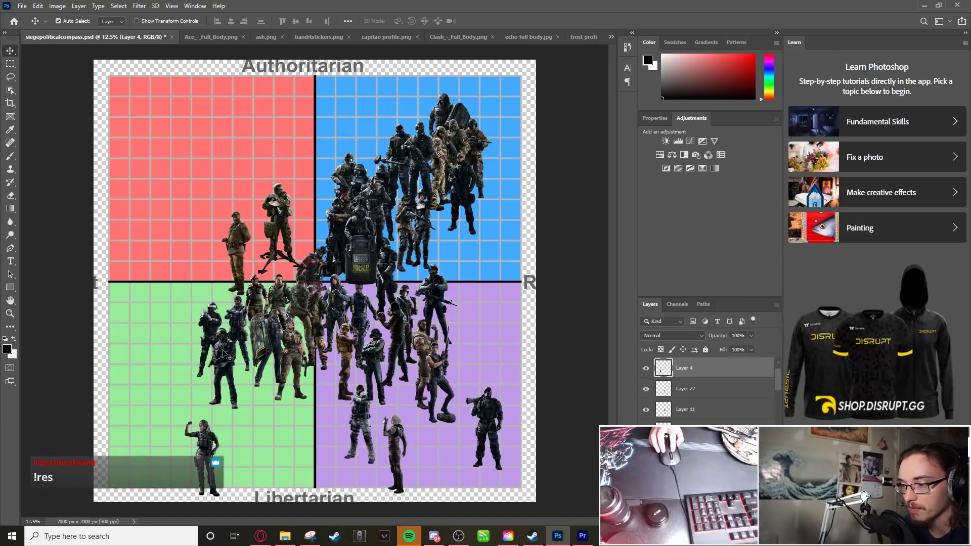
{"action": "left_click_drag", "start_coordinate": [225, 354], "coordinate": [391, 232]}
{"action": "left_click_drag", "start_coordinate": [328, 291], "coordinate": [329, 292]}
{"action": "left_click_drag", "start_coordinate": [225, 338], "coordinate": [186, 378]}
{"action": "left_click_drag", "start_coordinate": [219, 444], "coordinate": [166, 344]}
{"action": "left_click", "coordinate": [195, 354]}
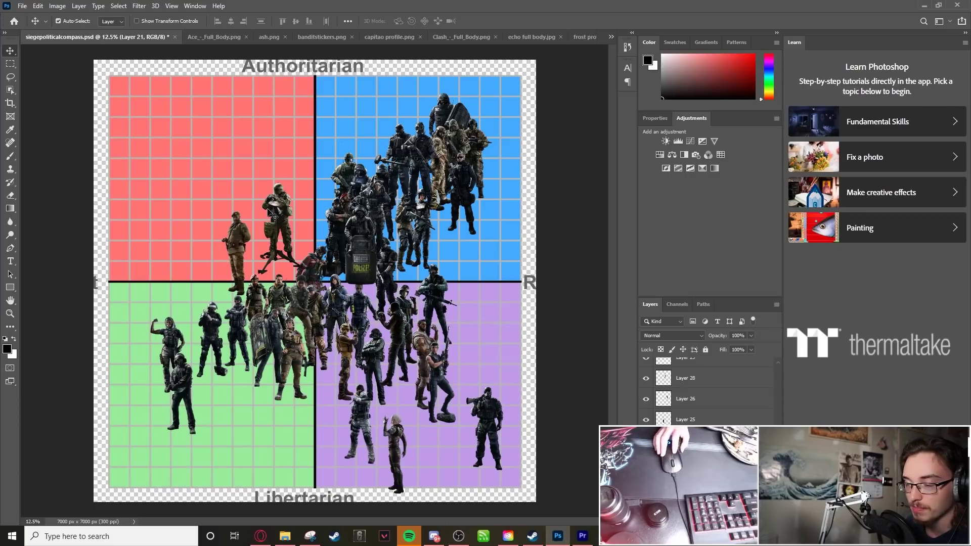
{"action": "left_click_drag", "start_coordinate": [154, 353], "coordinate": [157, 352]}
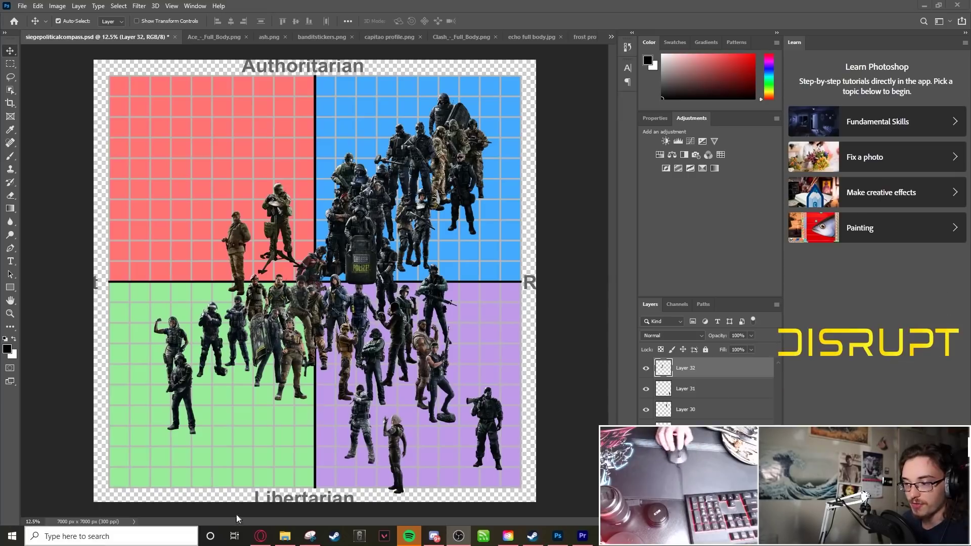
{"action": "left_click_drag", "start_coordinate": [399, 445], "coordinate": [153, 412]}
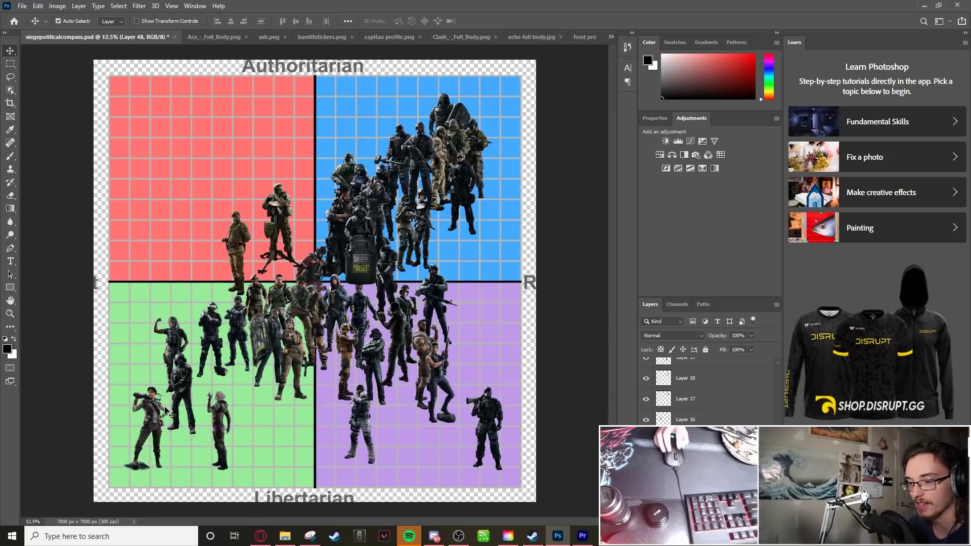
{"action": "key", "text": "ctrl+shift+Tab"}
- Paste the Buck cutout onto the compass, scale it down and place it in the green quadrant
{"action": "left_click", "coordinate": [10, 64]}
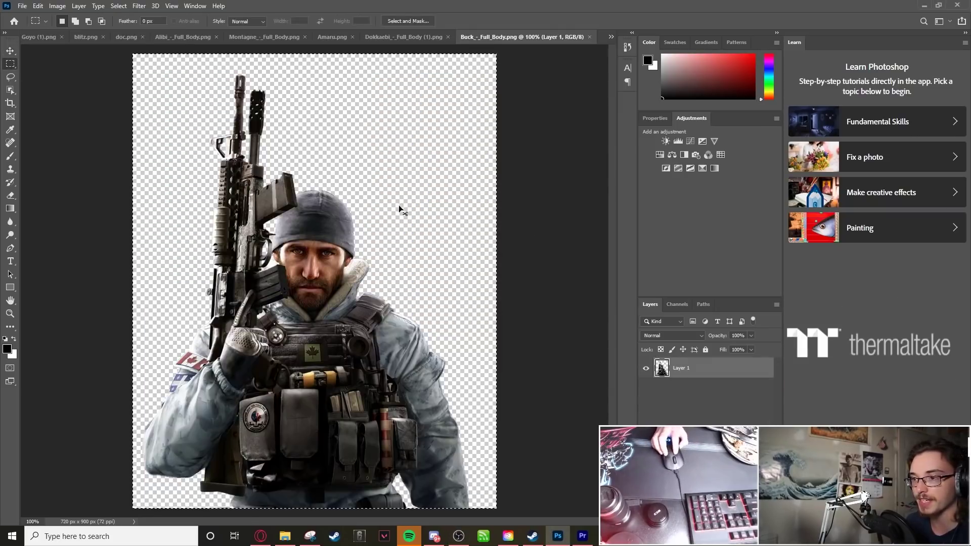
{"action": "left_click", "coordinate": [611, 37]}
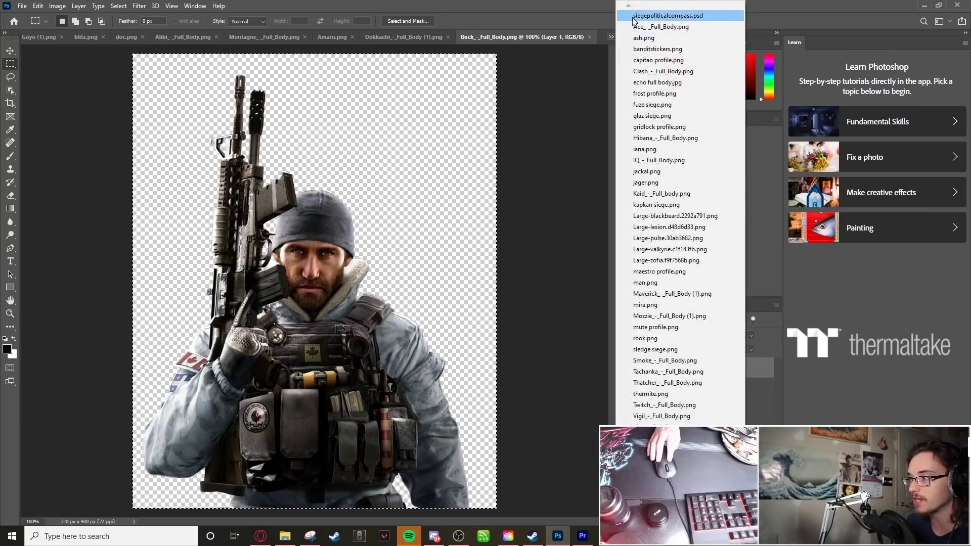
{"action": "left_click", "coordinate": [657, 10]}
{"action": "right_click", "coordinate": [320, 277]}
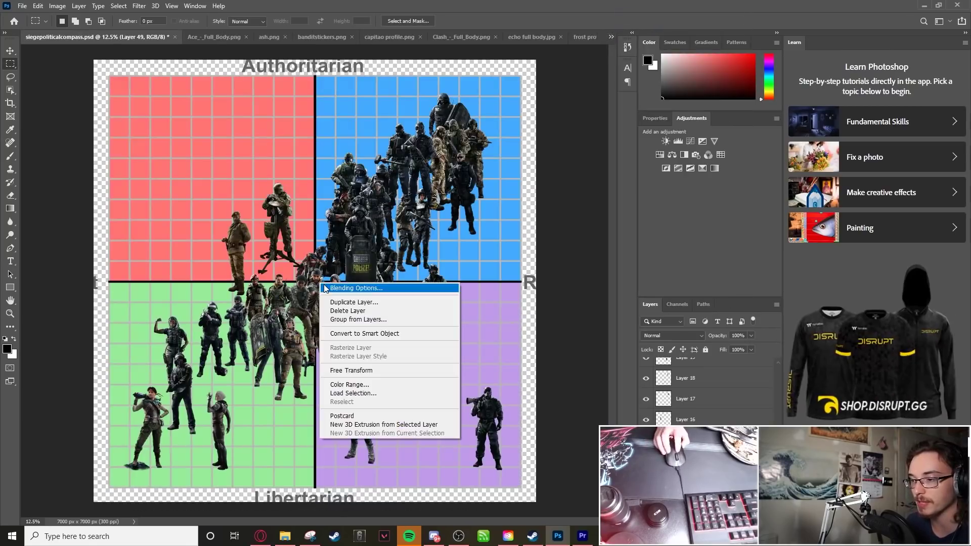
{"action": "left_click", "coordinate": [349, 370]}
{"action": "left_click_drag", "start_coordinate": [317, 280], "coordinate": [257, 429]}
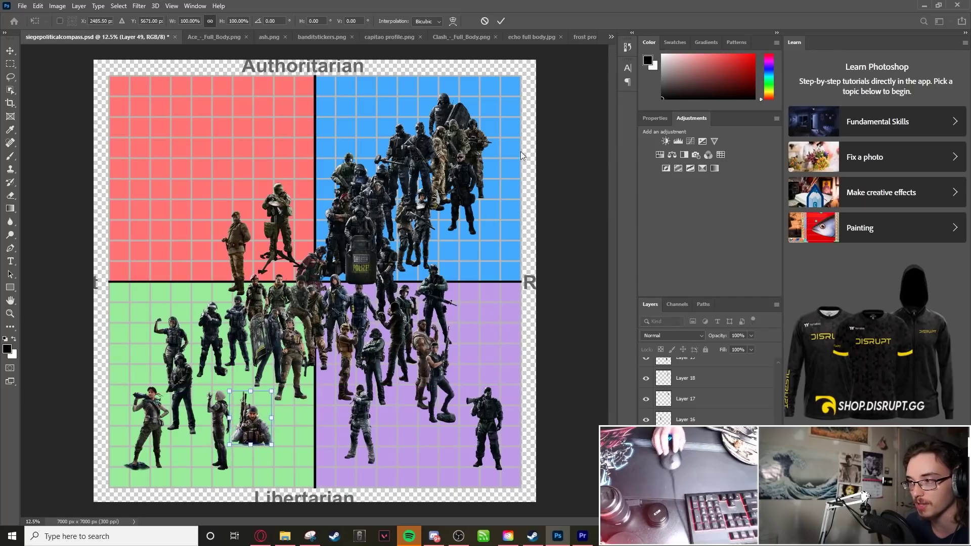
{"action": "left_click", "coordinate": [500, 20]}
- Paste the Dokkaebi cutout, shrink it into the green quadrant, and shift another figure
{"action": "key", "text": "ctrl+shift+Tab"}
{"action": "left_click", "coordinate": [611, 36]}
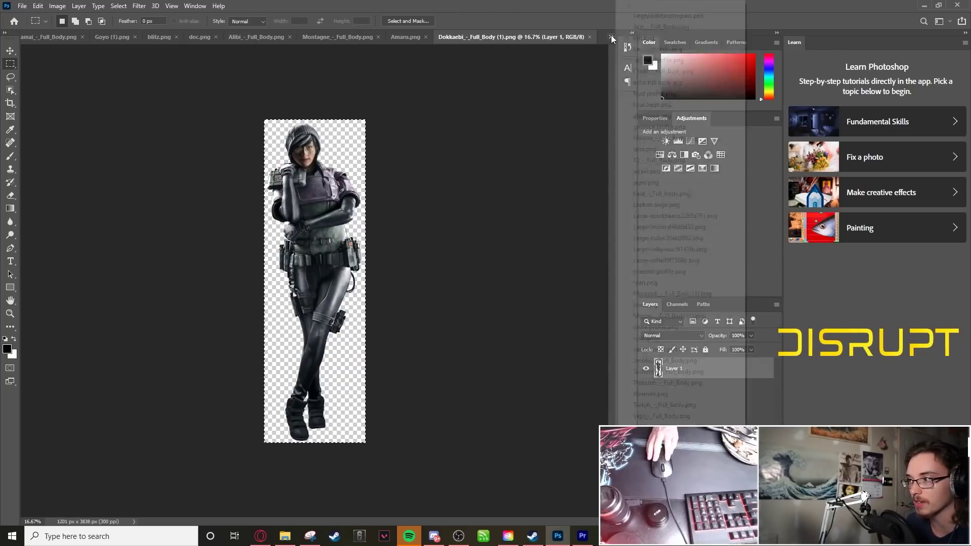
{"action": "left_click", "coordinate": [642, 15]}
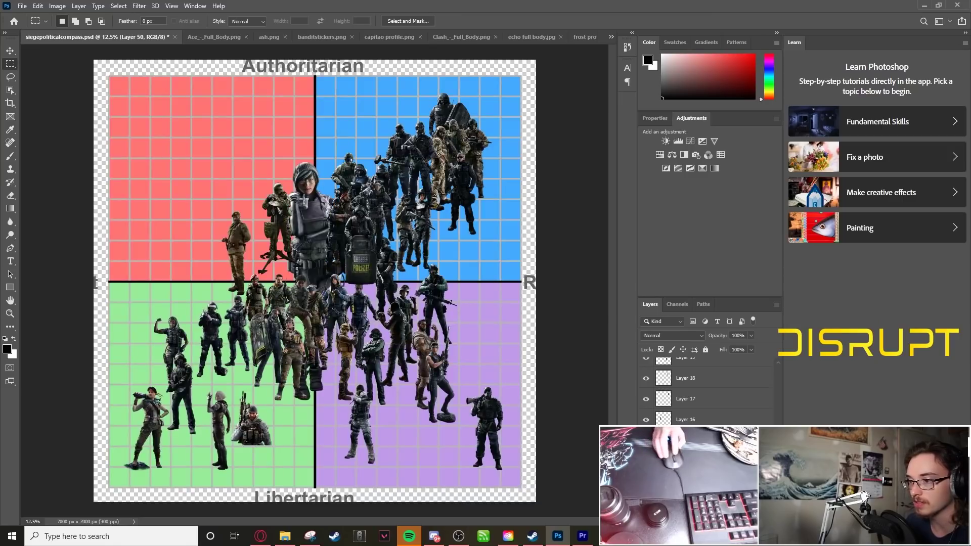
{"action": "right_click", "coordinate": [304, 203]}
{"action": "left_click", "coordinate": [338, 295]}
{"action": "left_click_drag", "start_coordinate": [276, 411], "coordinate": [238, 387]}
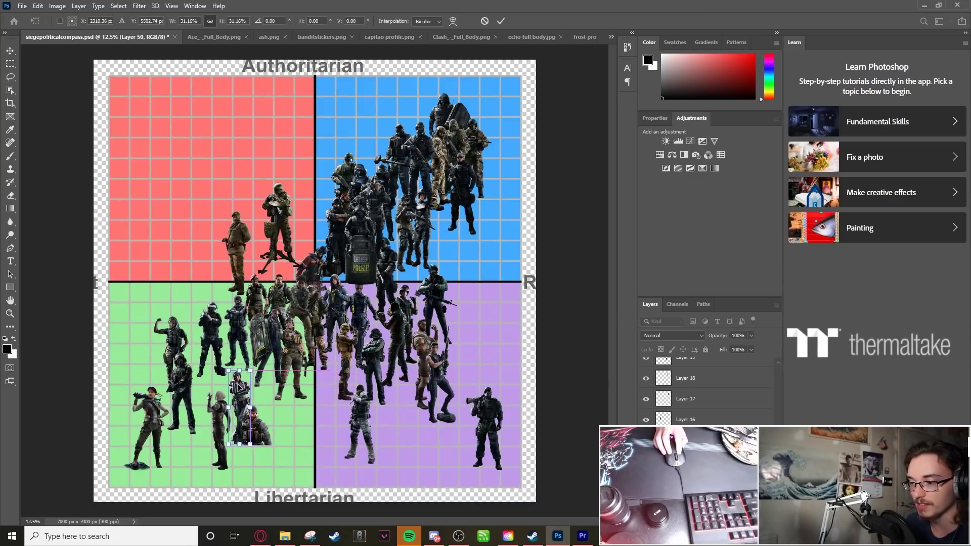
{"action": "left_click", "coordinate": [503, 21]}
{"action": "left_click_drag", "start_coordinate": [284, 411], "coordinate": [324, 445]}
{"action": "left_click", "coordinate": [457, 233]}
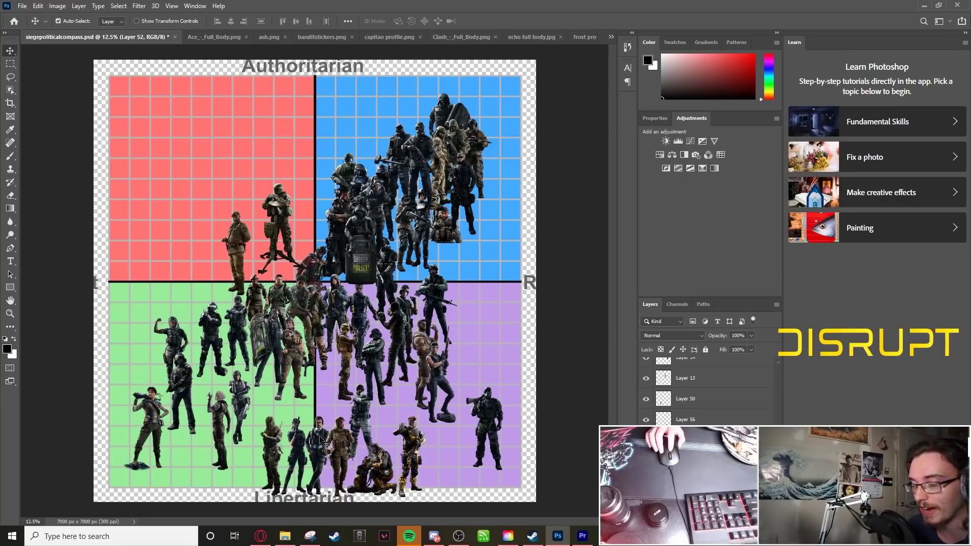
- Move one operator into the blue quadrant, one into the green, and lift one out of purple
{"action": "left_click_drag", "start_coordinate": [325, 443], "coordinate": [374, 153]}
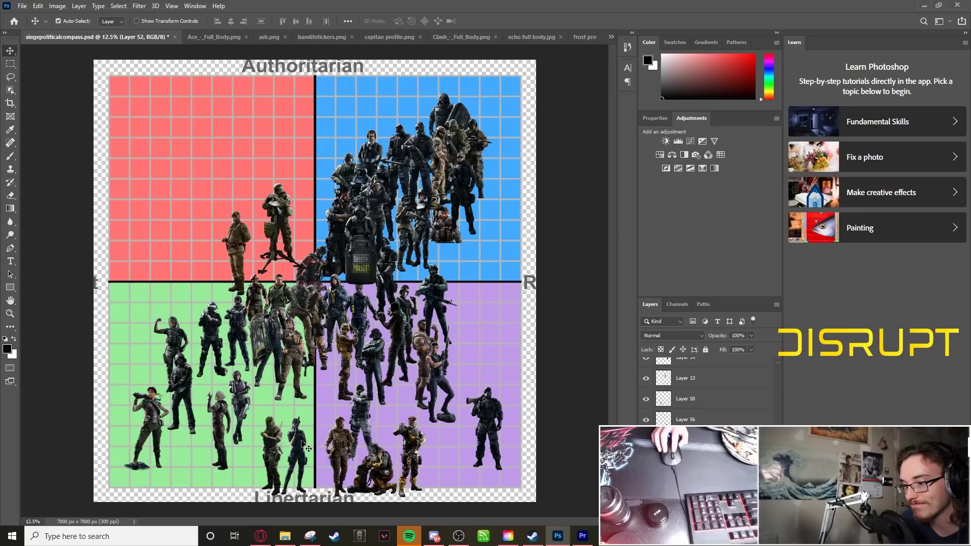
{"action": "left_click_drag", "start_coordinate": [285, 386], "coordinate": [190, 284]}
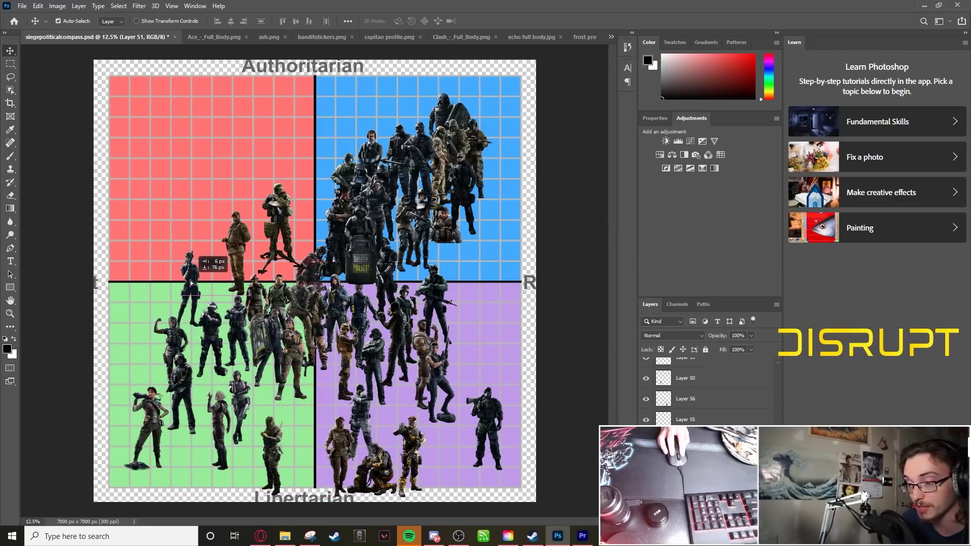
{"action": "key", "text": "alt+Tab"}
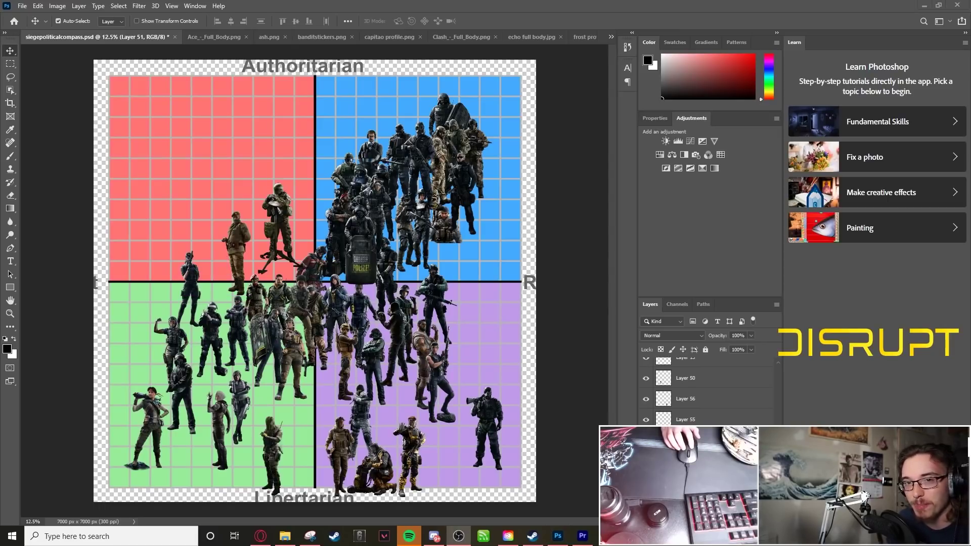
{"action": "key", "text": "alt+Tab"}
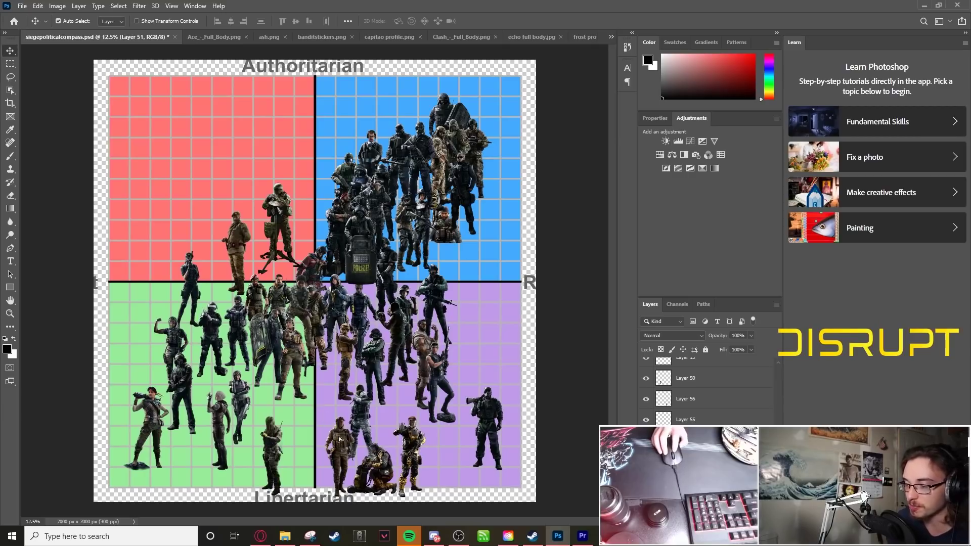
{"action": "left_click_drag", "start_coordinate": [339, 437], "coordinate": [394, 330]}
{"action": "left_click", "coordinate": [365, 322]}
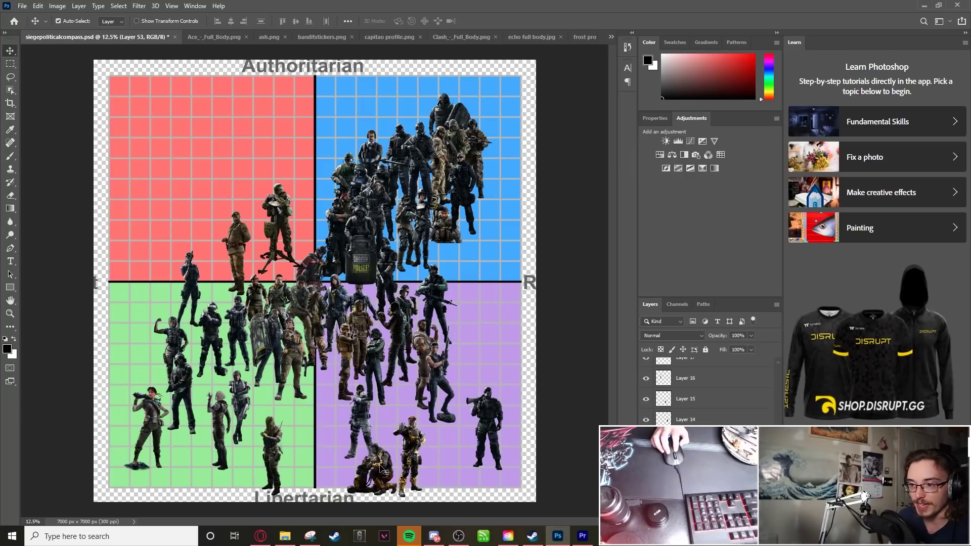
- Move the kneeling, soldier and yellow-clad operators into the blue crowd
{"action": "left_click_drag", "start_coordinate": [383, 470], "coordinate": [405, 204]}
{"action": "left_click", "coordinate": [397, 210]}
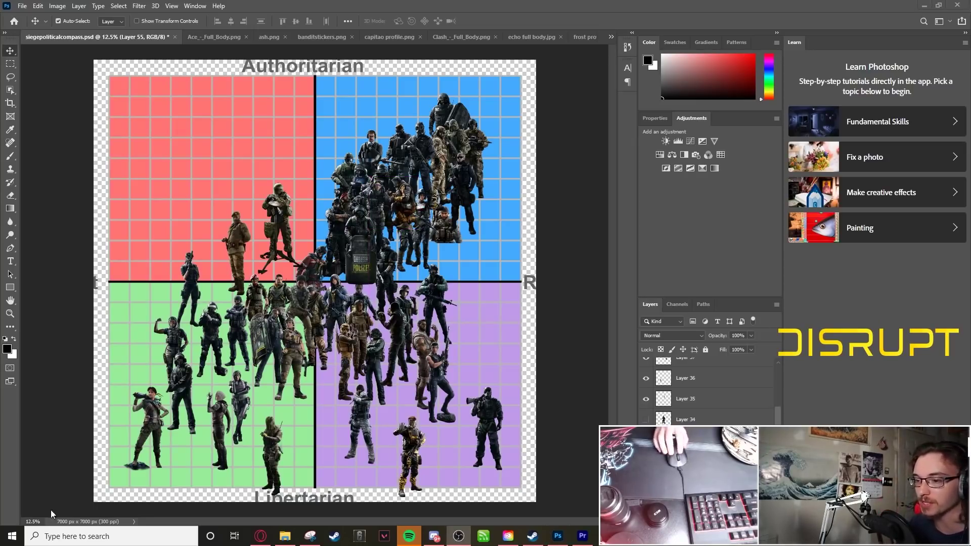
{"action": "left_click", "coordinate": [282, 445]}
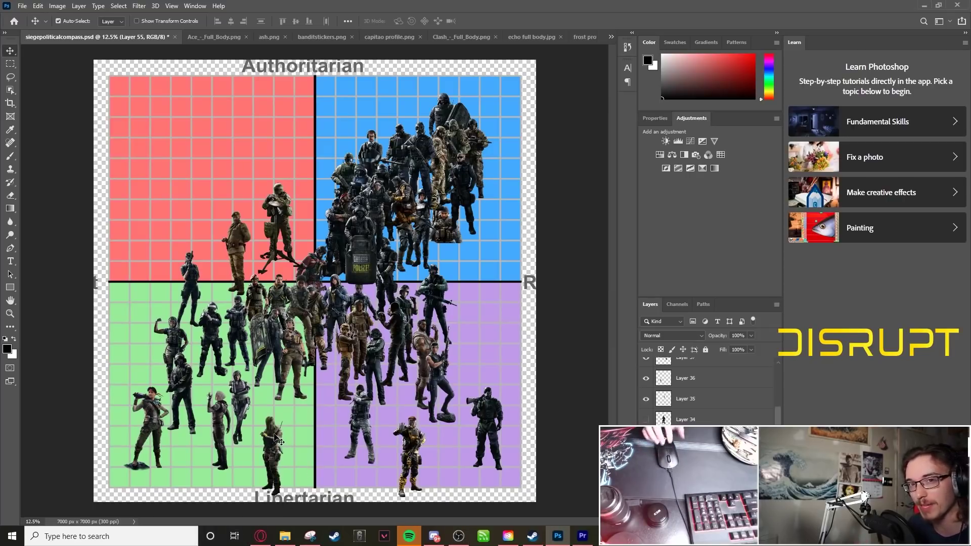
{"action": "left_click_drag", "start_coordinate": [277, 440], "coordinate": [386, 135]}
{"action": "left_click", "coordinate": [413, 445]}
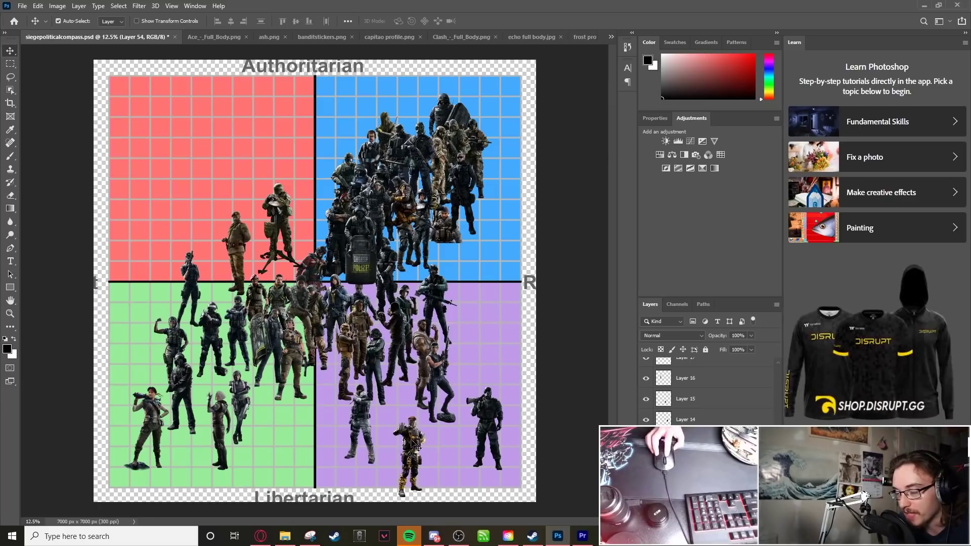
{"action": "left_click_drag", "start_coordinate": [412, 445], "coordinate": [335, 149]}
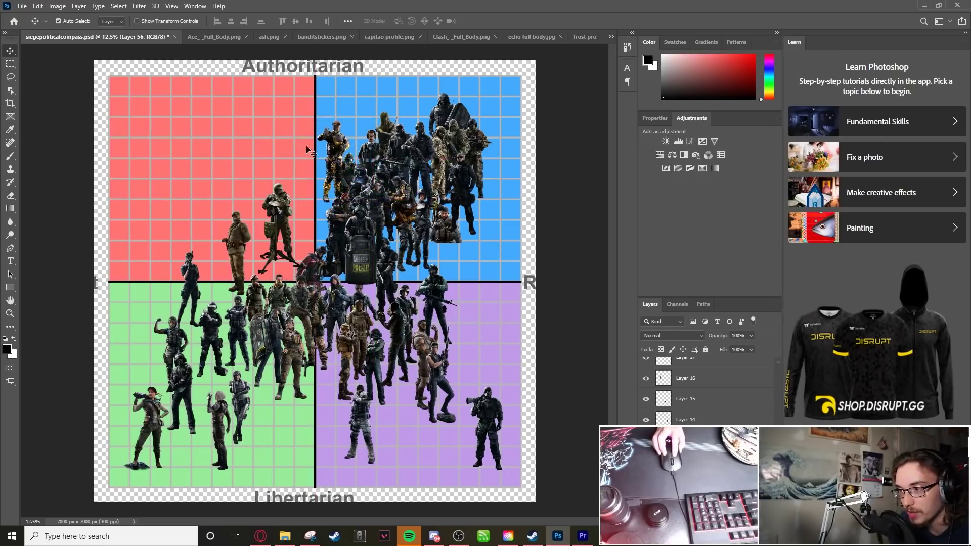
- Paste two more operator cutouts onto the compass
{"action": "key", "text": "ctrl+v"}
{"action": "key", "text": "m"}
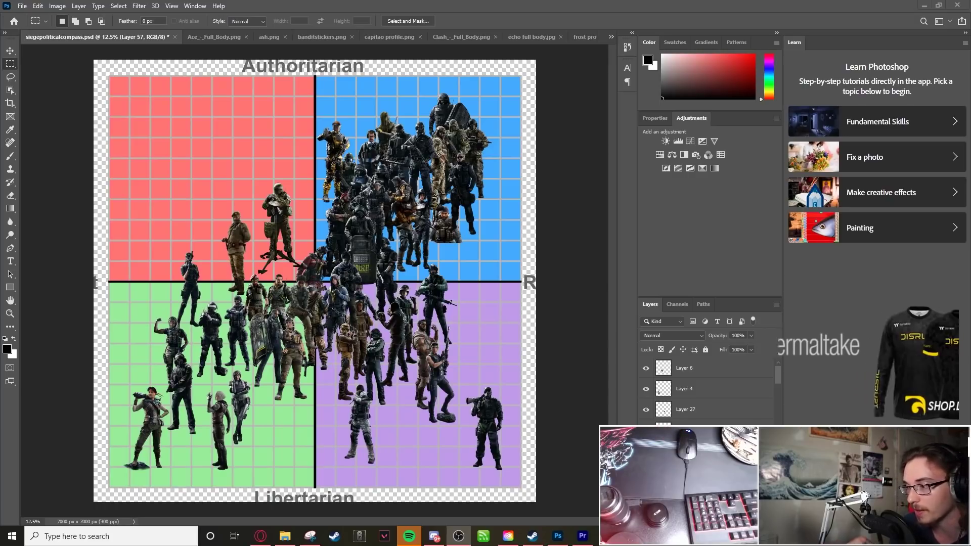
{"action": "key", "text": "v"}
{"action": "key", "text": "ctrl+v"}
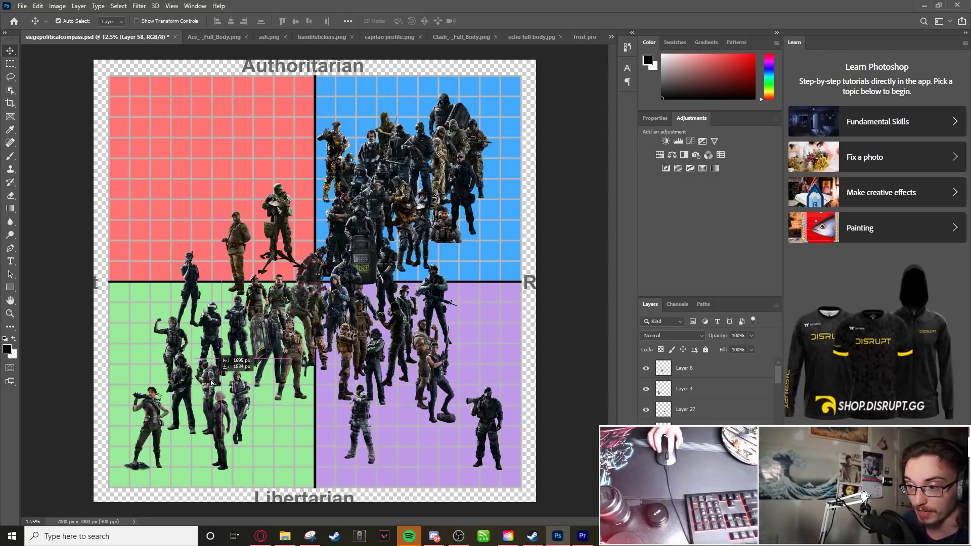
{"action": "key", "text": "ctrl+shift+Tab"}
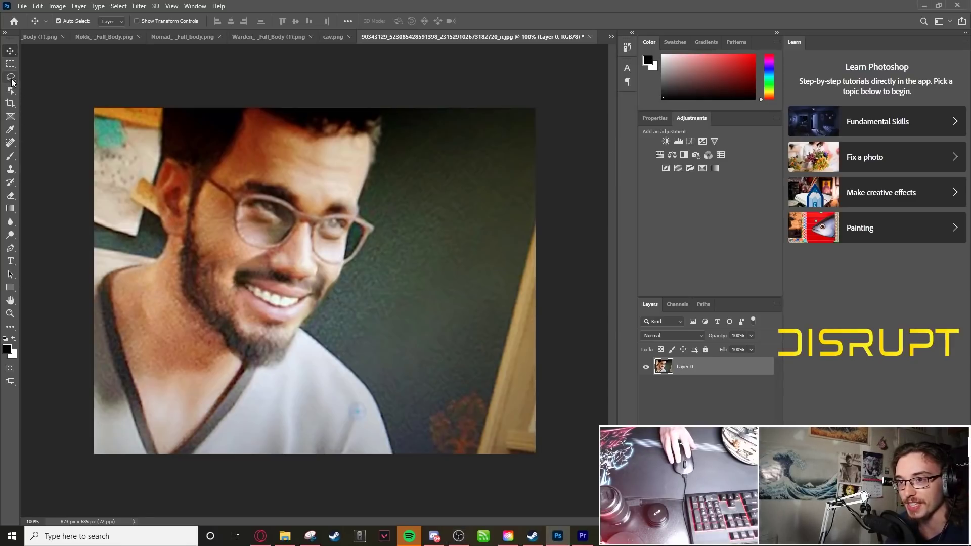
- Lasso and delete the photo background on both sides of the face
{"action": "left_click", "coordinate": [10, 77]}
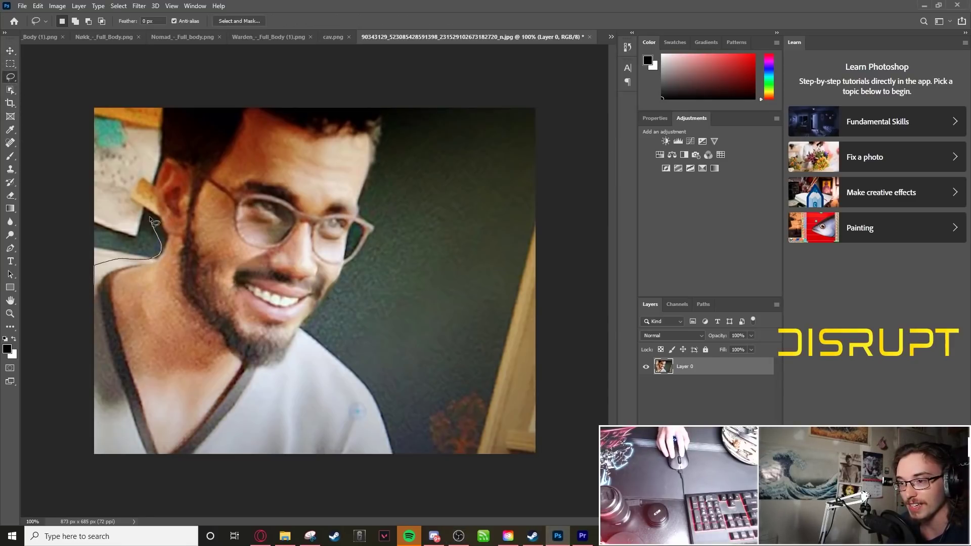
{"action": "key", "text": "Delete"}
{"action": "right_click", "coordinate": [166, 166]}
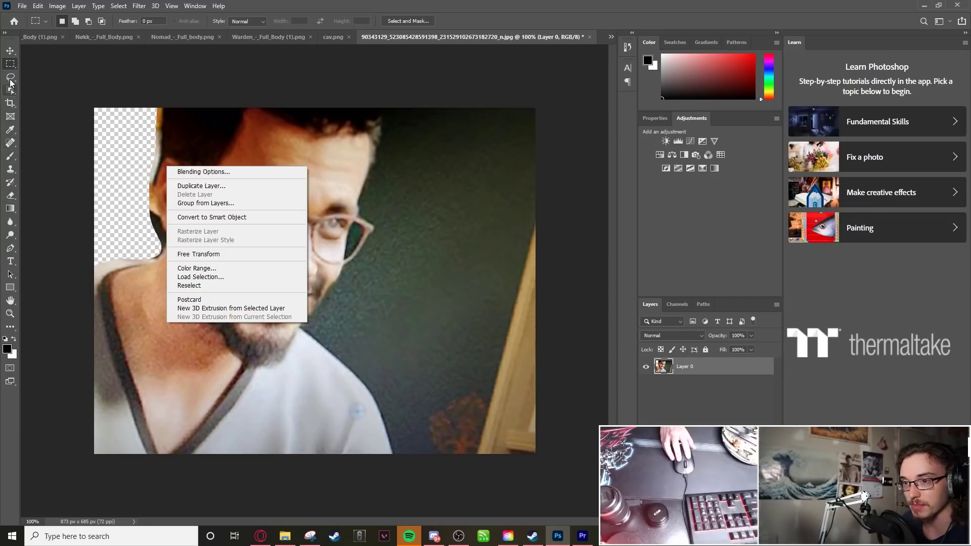
{"action": "left_click", "coordinate": [194, 169]}
{"action": "left_click_drag", "start_coordinate": [393, 111], "coordinate": [373, 273]}
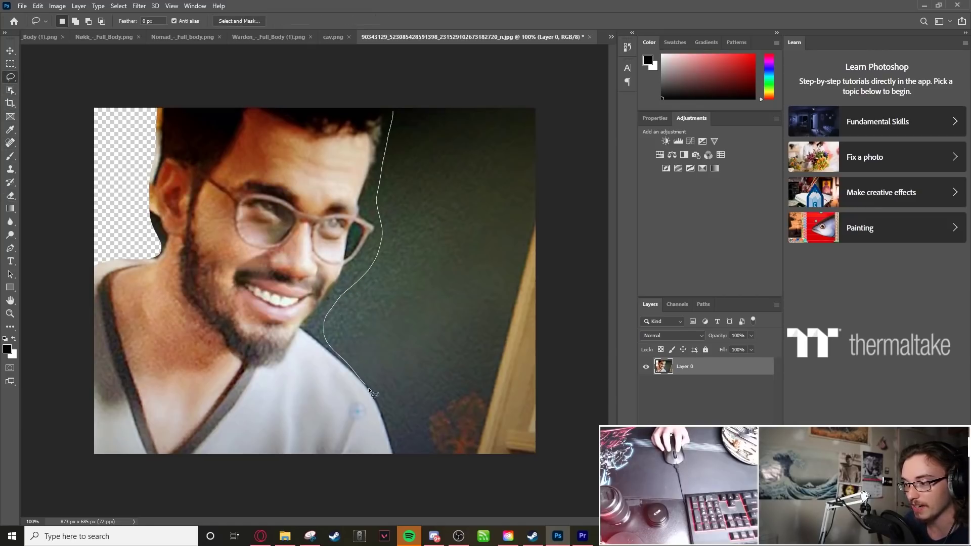
{"action": "mouse_move", "coordinate": [405, 457]}
{"action": "left_mouse_down"}
{"action": "mouse_move", "coordinate": [621, 360]}
{"action": "mouse_move", "coordinate": [567, 134]}
{"action": "mouse_move", "coordinate": [465, 82]}
{"action": "mouse_move", "coordinate": [395, 92]}
{"action": "mouse_move", "coordinate": [393, 113]}
{"action": "left_mouse_up"}
{"action": "key", "text": "m"}
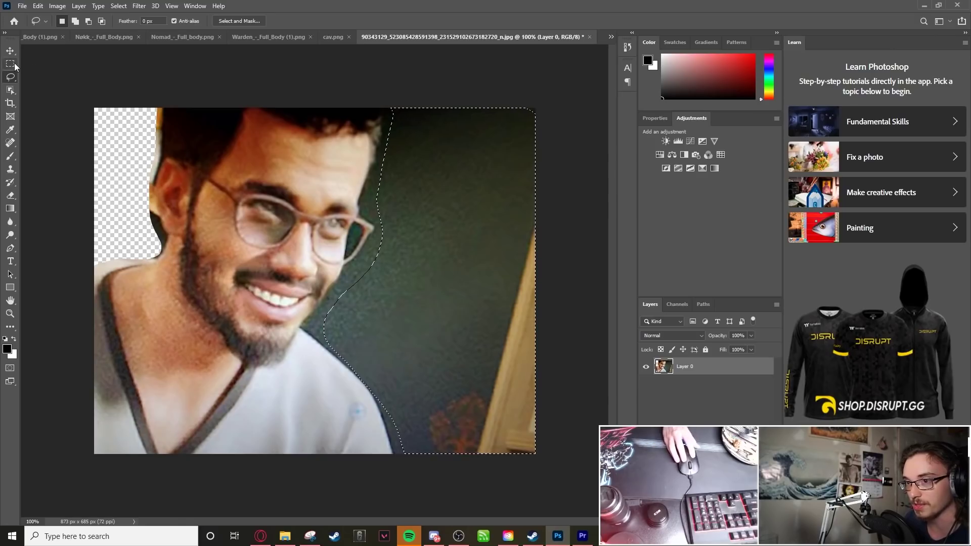
{"action": "key", "text": "Delete"}
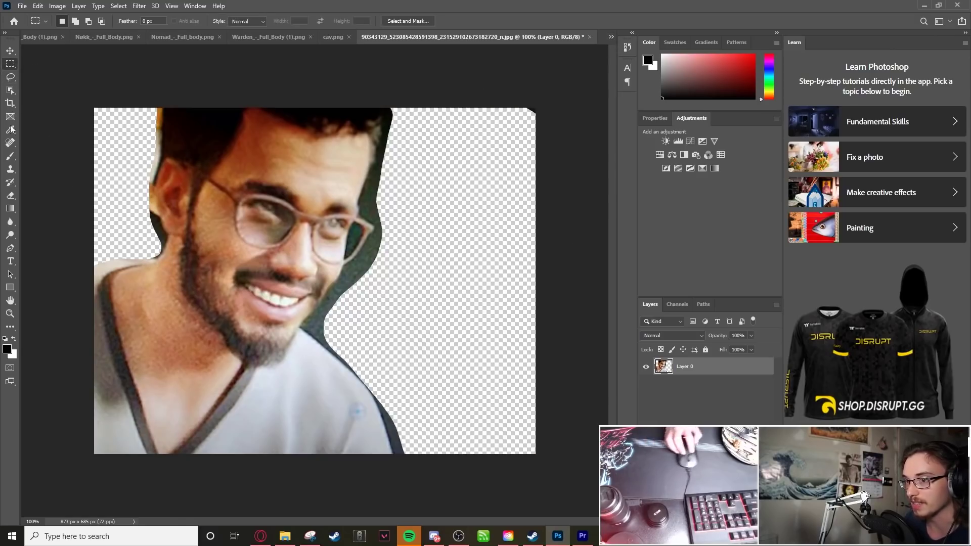
- Copy the cut-out face, paste it onto the compass, and start Free Transform on it
{"action": "key", "text": "ctrl+a"}
{"action": "key", "text": "ctrl+c"}
{"action": "key", "text": "ctrl+tab"}
{"action": "key", "text": "ctrl+v"}
{"action": "right_click", "coordinate": [308, 277]}
{"action": "left_click", "coordinate": [335, 369]}
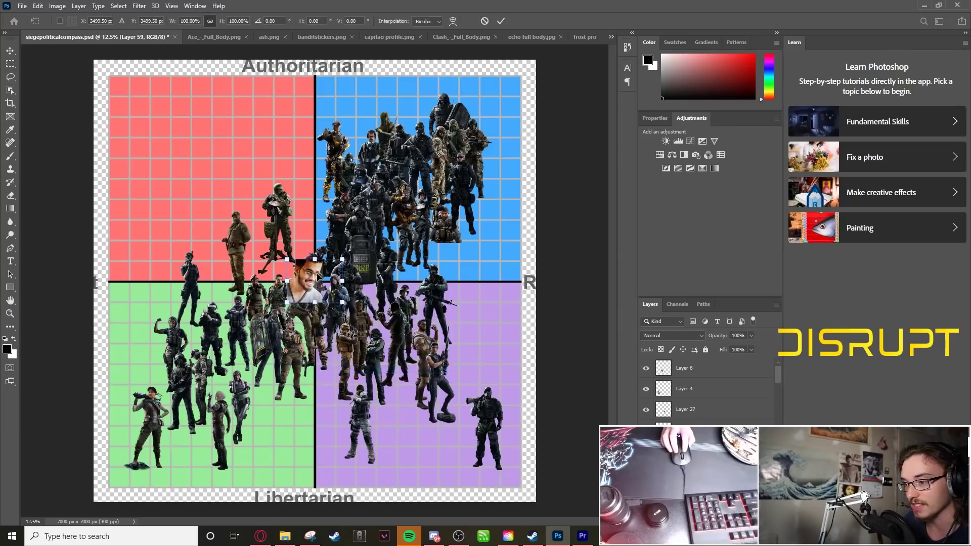
- Shrink the face to the compass centre, then fill a new layer with white
{"action": "left_click_drag", "start_coordinate": [287, 259], "coordinate": [314, 268]}
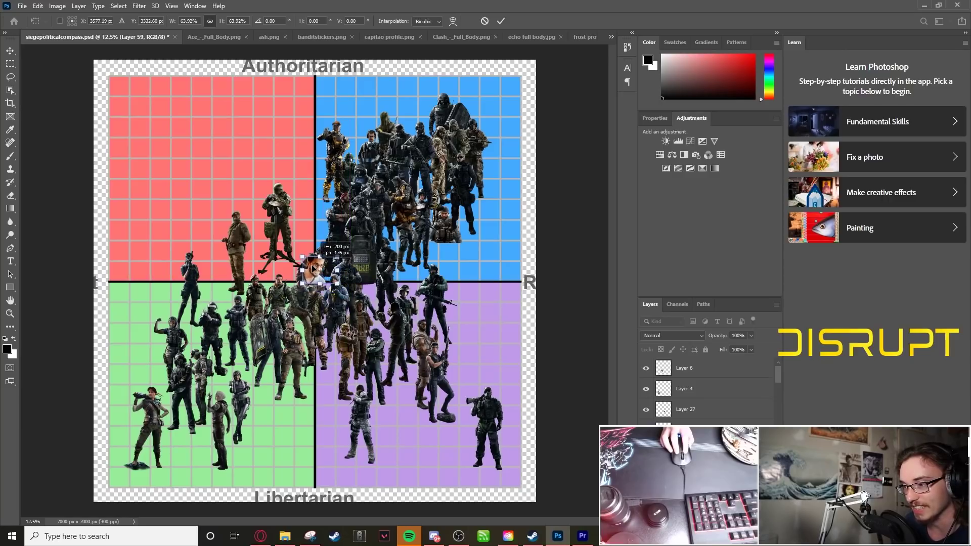
{"action": "left_click", "coordinate": [501, 21]}
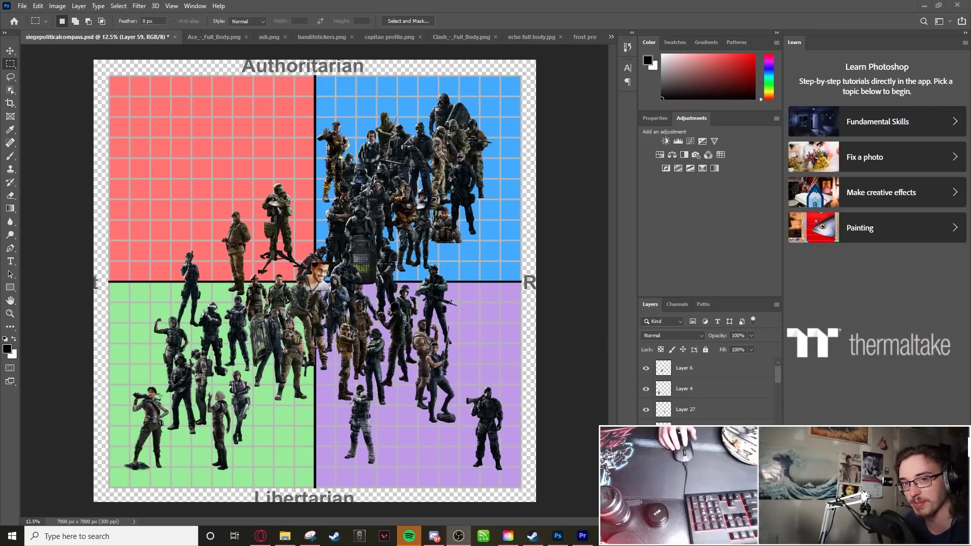
{"action": "key", "text": "alt+comma"}
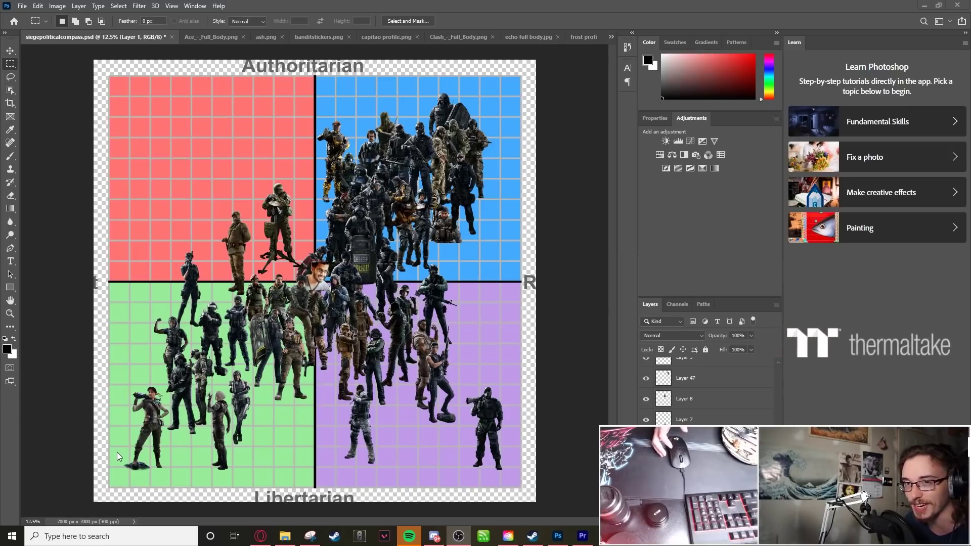
{"action": "key", "text": "ctrl+shift+alt+n"}
{"action": "key", "text": "ctrl+a"}
{"action": "right_click", "coordinate": [152, 148]}
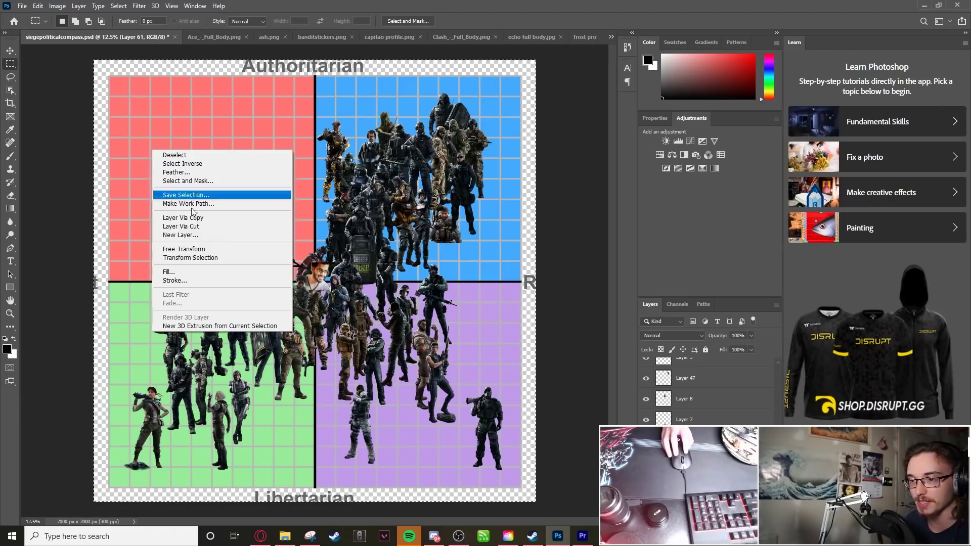
{"action": "left_click", "coordinate": [180, 272]}
{"action": "left_click", "coordinate": [472, 141]}
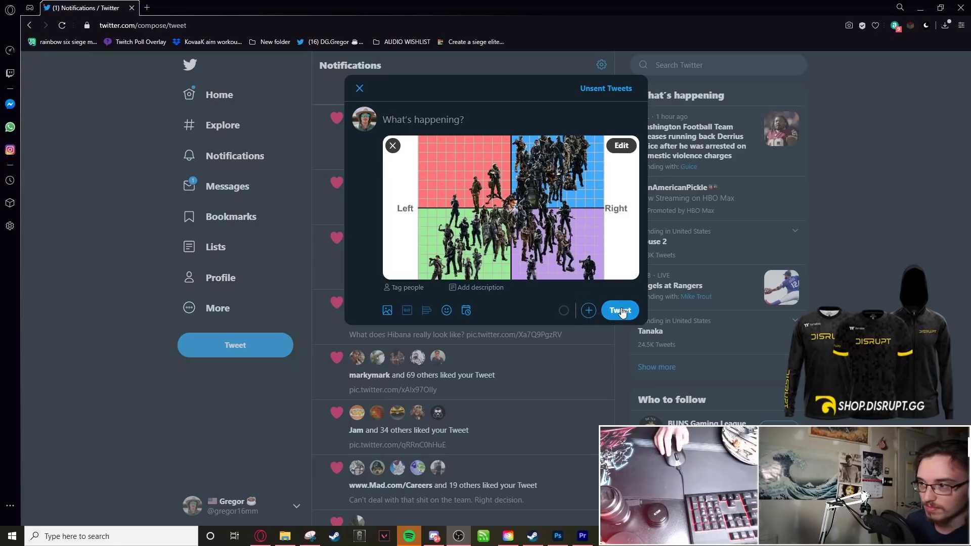
- Send the tweet with the compass chart image attached
{"action": "left_click", "coordinate": [621, 310]}
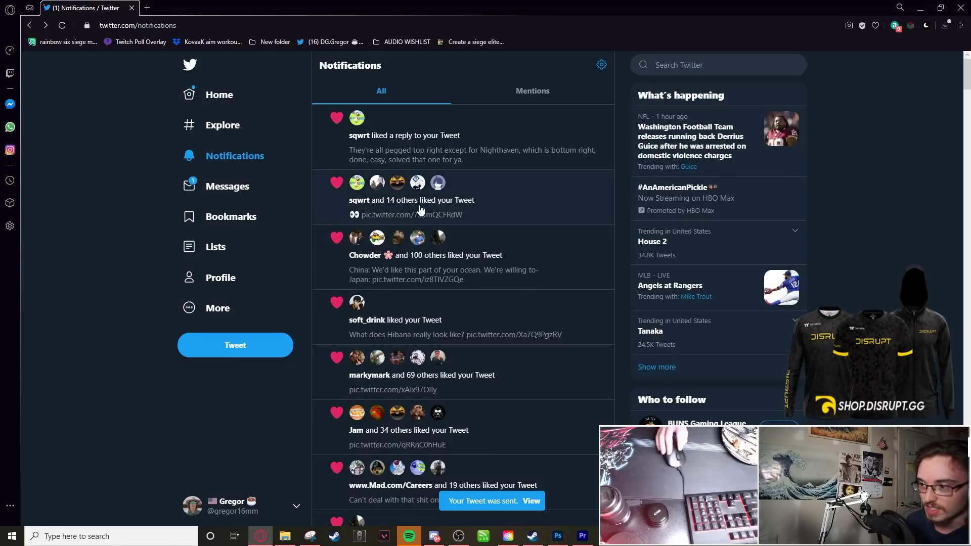